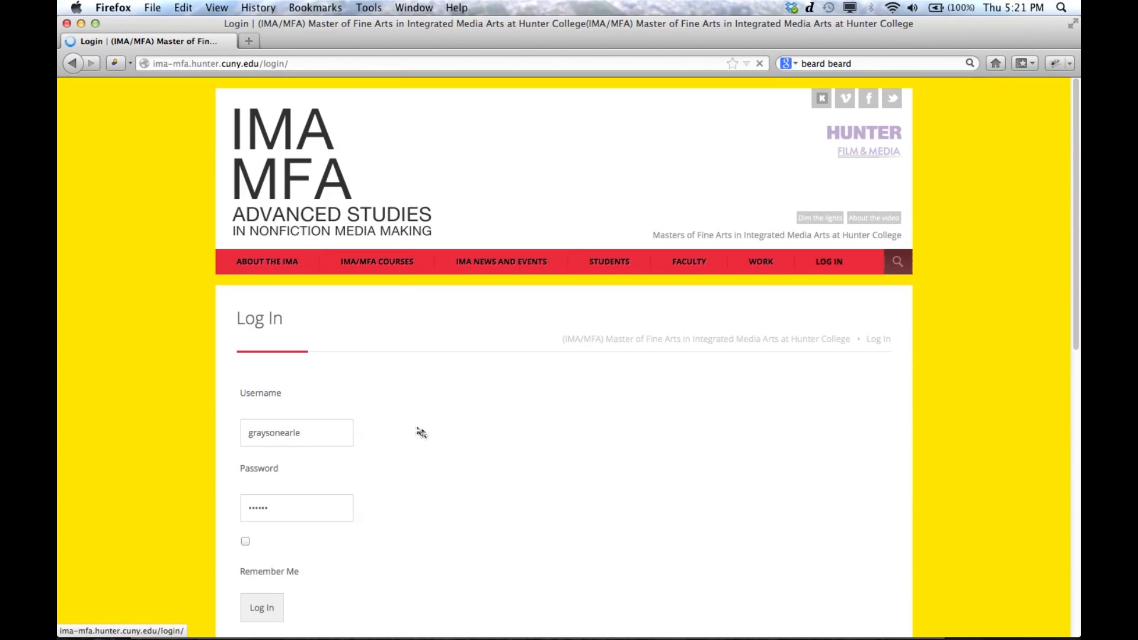
Step: Fill in the account username with the saved suggestion, enable Remember Me and log in to the site
{"action": "left_click", "coordinate": [315, 435]}
{"action": "left_click", "coordinate": [315, 434]}
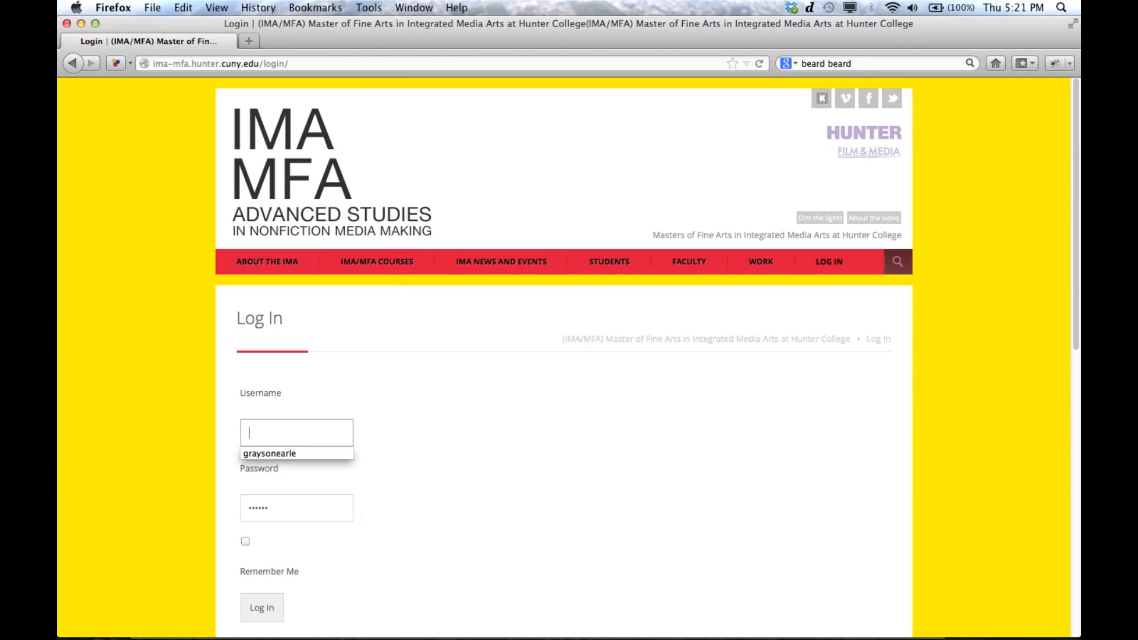
{"action": "scroll", "coordinate": [250, 362], "scroll_direction": "down", "scroll_amount": 2}
{"action": "type", "text": "g"}
{"action": "left_click", "coordinate": [290, 383]}
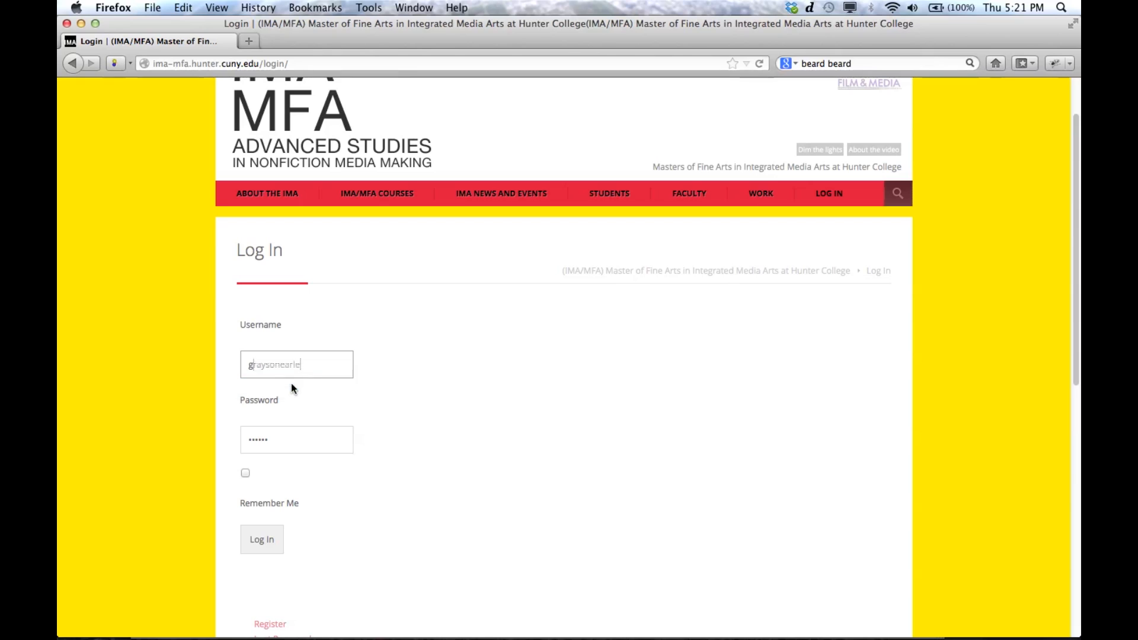
{"action": "left_click", "coordinate": [246, 473]}
{"action": "left_click", "coordinate": [261, 547]}
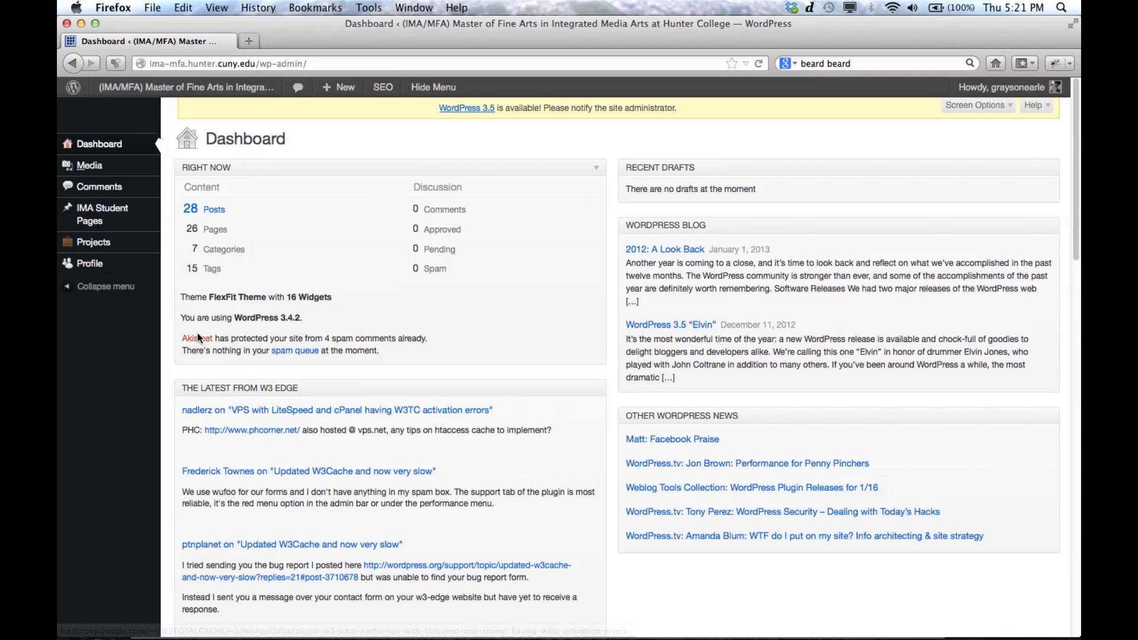
Step: In the Projects section, title the project "Frog Utopia" and paste the two-paragraph artwork description into its body
{"action": "mouse_move", "coordinate": [69, 248]}
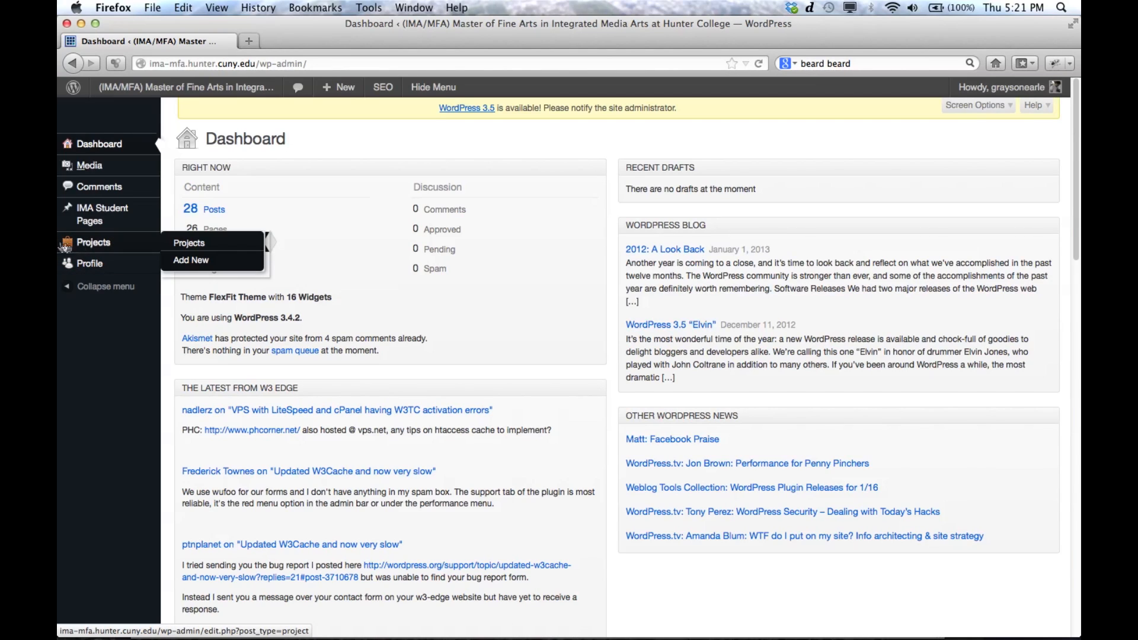
{"action": "left_click", "coordinate": [189, 244]}
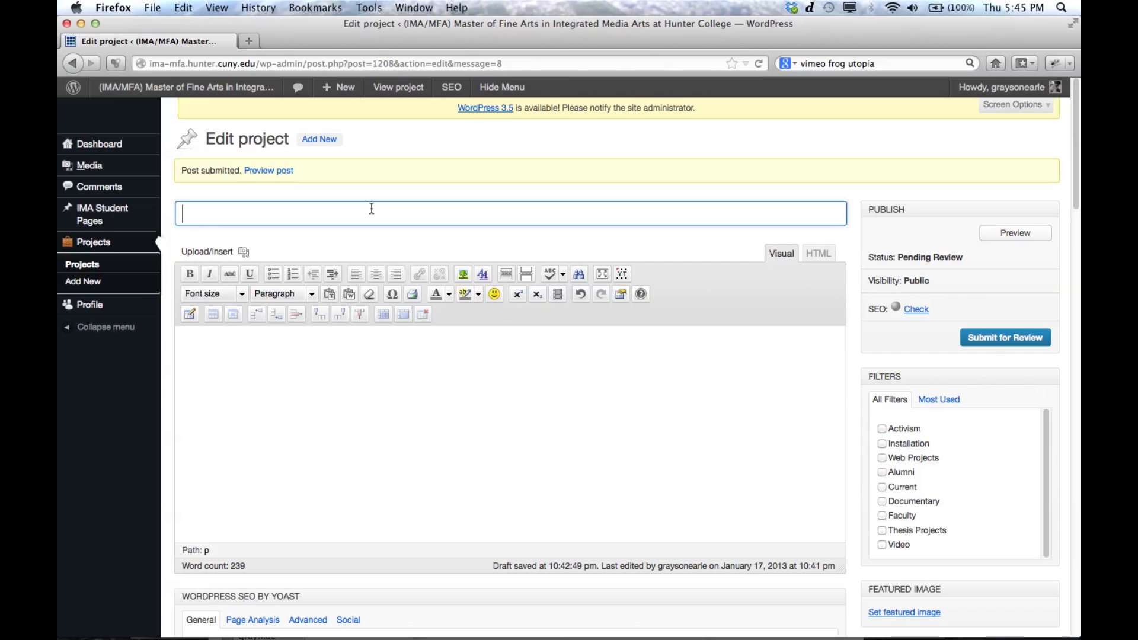
{"action": "type", "text": "Frog Utopia"}
{"action": "key", "text": "Tab"}
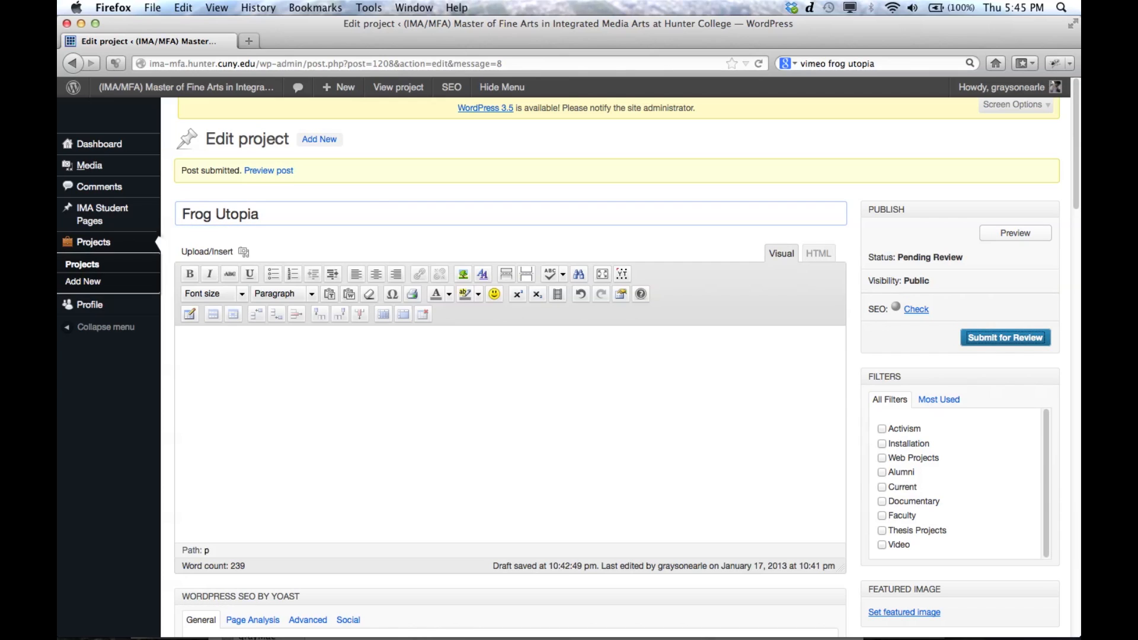
{"action": "left_click", "coordinate": [383, 372]}
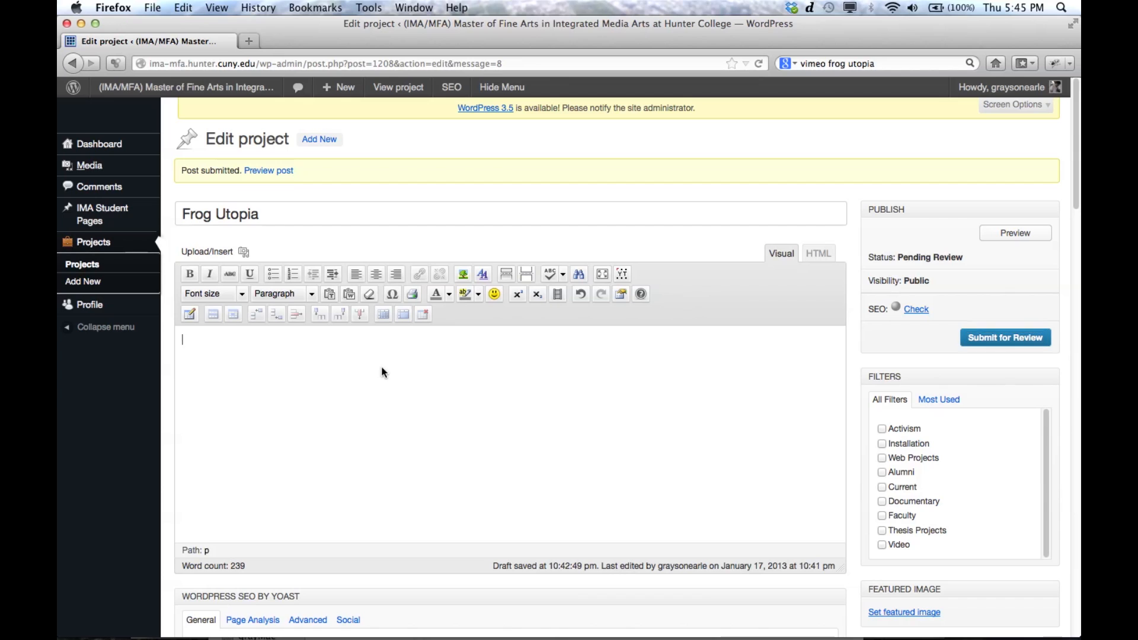
{"action": "type", "text": "This art work, Utopia for the Golden Frog, is a demonstration piece to show that individual \"citizen scientists\" are capable of caring for this species using retrofit everyday artifacts. This climate controlled and biosecure tank can only hold a few adult frogs and since it does not contain water the frogs will not breed. Building on the spirit of Do-It-Yourself Biology, a grassroots scientific movement, this installation is meant to illustrate the possibilities of increasing the carrying capacity of the amphibian conservation network amidst a large scale mass extinction event. The Utopia for the Golden Frog of Panama is currently on display at Proteus Gowanus, an art gallery in Brooklyn, New York. This installation is on display next to tanks of Xenopus laevis, another species of frog that is indirectly implicated in driving the Golden Frog, and many other amphibians, extinct. Xenopus can carry the pathogenic chytrid fungus in its skin without apparent symptoms. Initially, starting in the 1930s, Xenopus was transported around the world for use as a pregnancy test. Injecting urine from pregnant humans into Xenopus makes it ovulate. Xenopus is also common in the pet trade, sold at many corner stores in America and abroad. Many other organisms, like waterfowl and humans who don't wash their boots, can also play a role in transporting the chytrid fungus. But, the Xenopus Pregnancy Test is believed to be the original route for transporting this deadly disease around the world."}
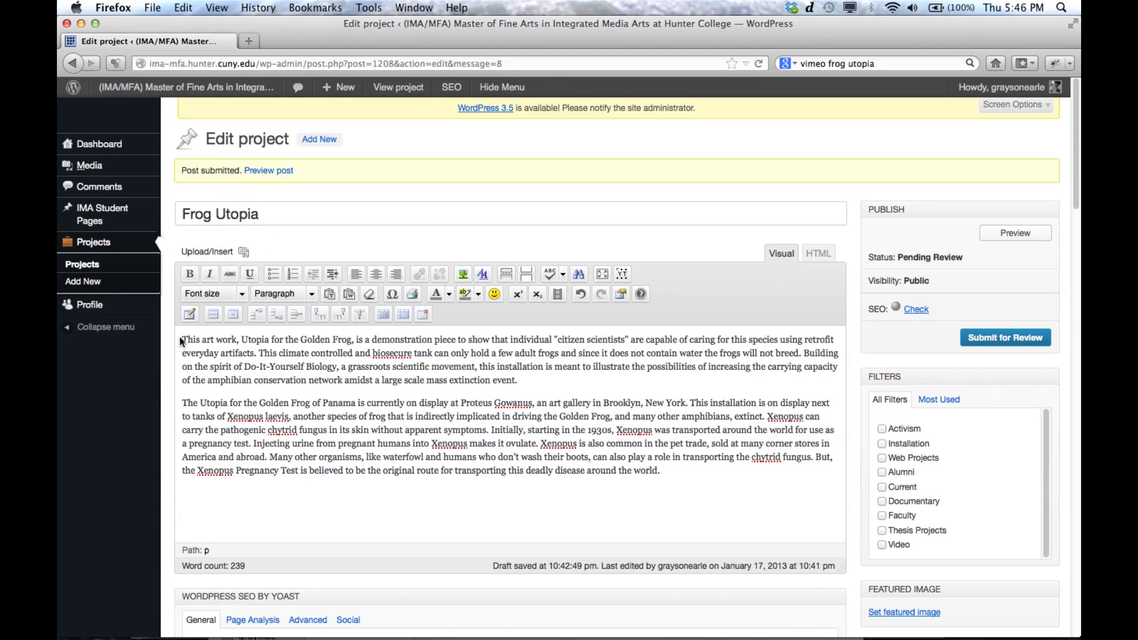
Step: Try bold and italic formatting on the first paragraph of the project description
{"action": "left_click_drag", "start_coordinate": [183, 339], "coordinate": [540, 381]}
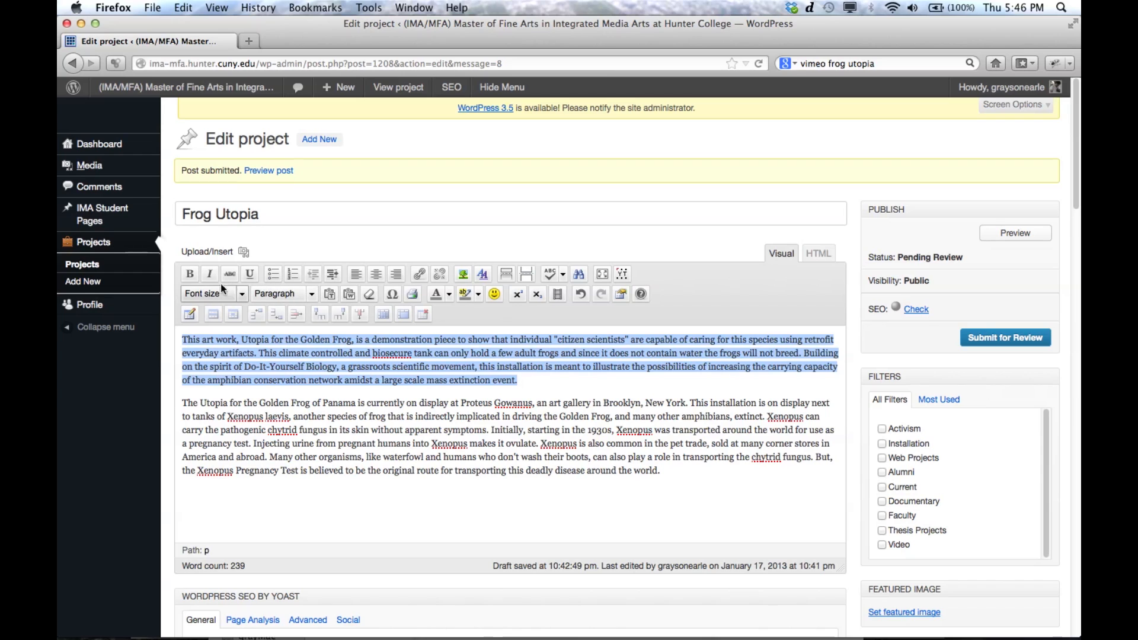
{"action": "left_click", "coordinate": [188, 275]}
{"action": "left_click", "coordinate": [188, 275]}
{"action": "left_click", "coordinate": [210, 273]}
{"action": "left_click", "coordinate": [210, 274]}
Step: Open the link settings for the word "movement" in the first paragraph and close them without adding a link
{"action": "left_click_drag", "start_coordinate": [431, 367], "coordinate": [477, 367]}
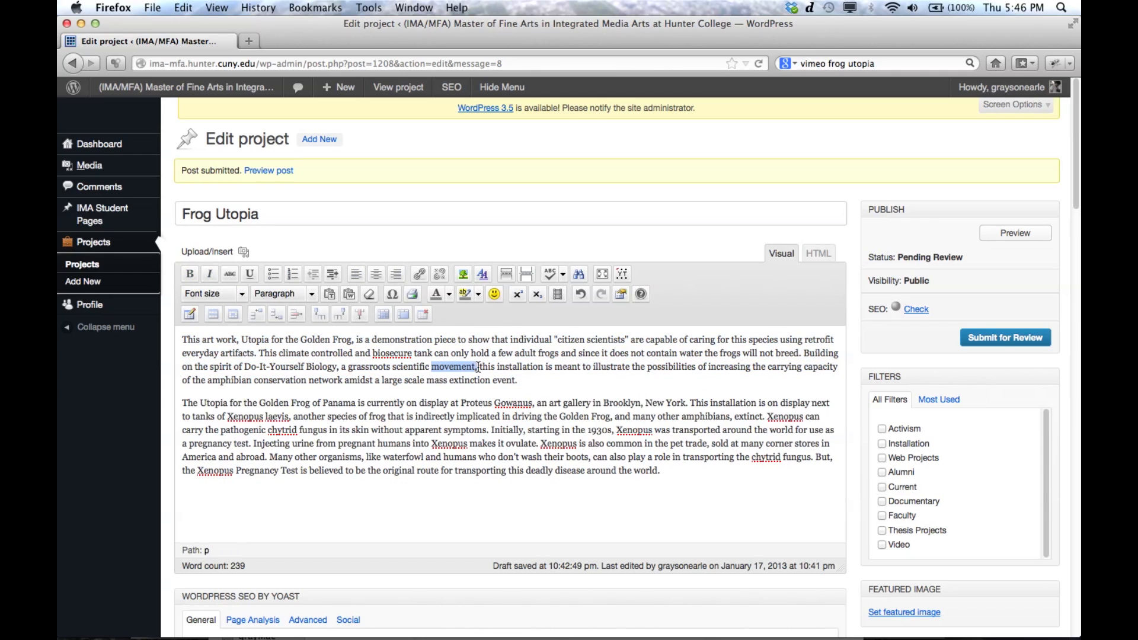
{"action": "left_click", "coordinate": [421, 272]}
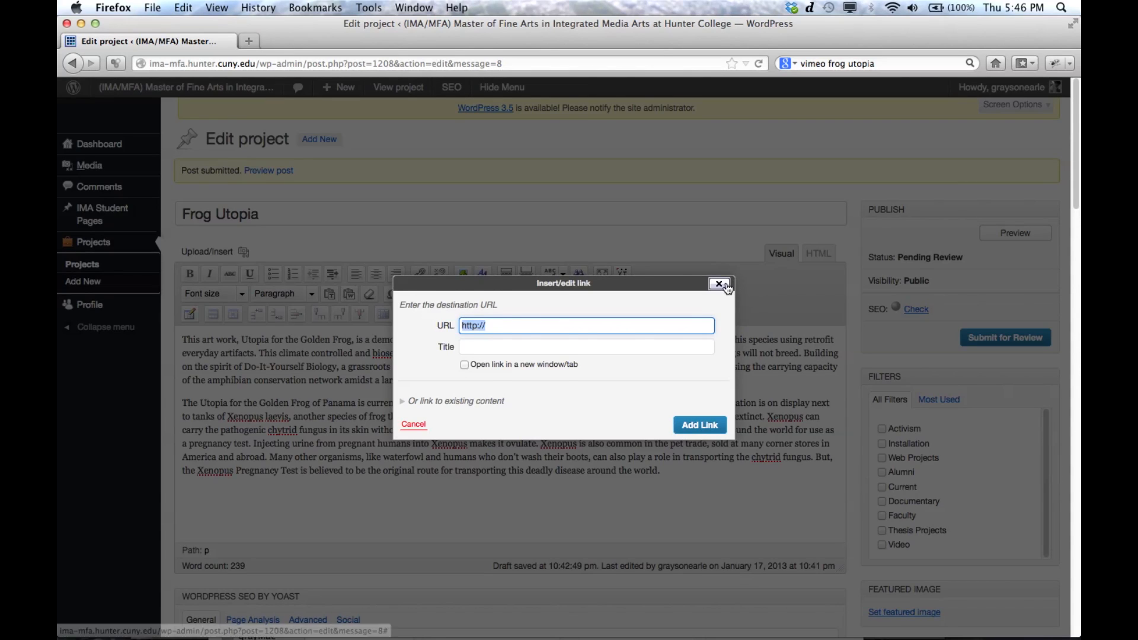
{"action": "left_click", "coordinate": [728, 283]}
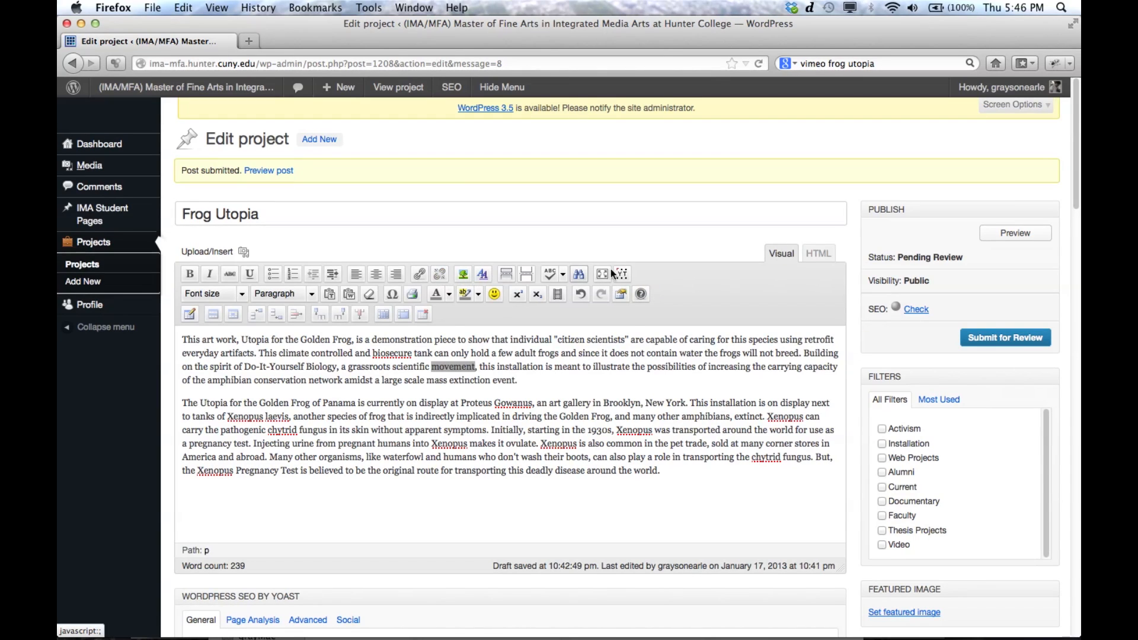
{"action": "left_click", "coordinate": [632, 332]}
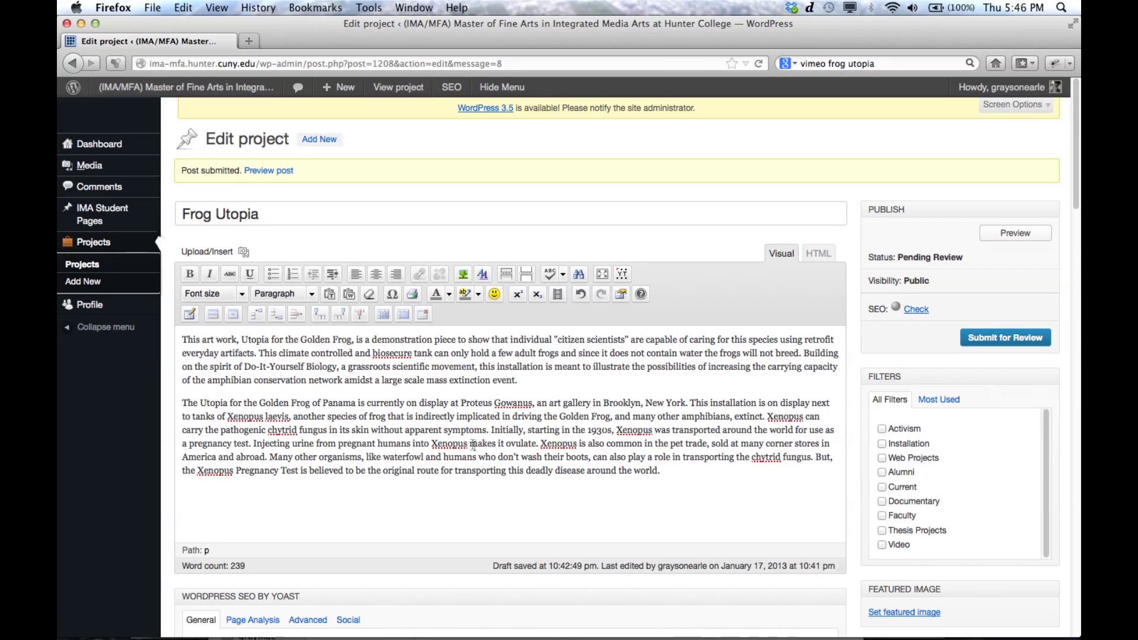
Step: Assign the filters Activism, Installation, Web Projects and Current to the project
{"action": "left_click_drag", "start_coordinate": [1077, 191], "coordinate": [1080, 230]}
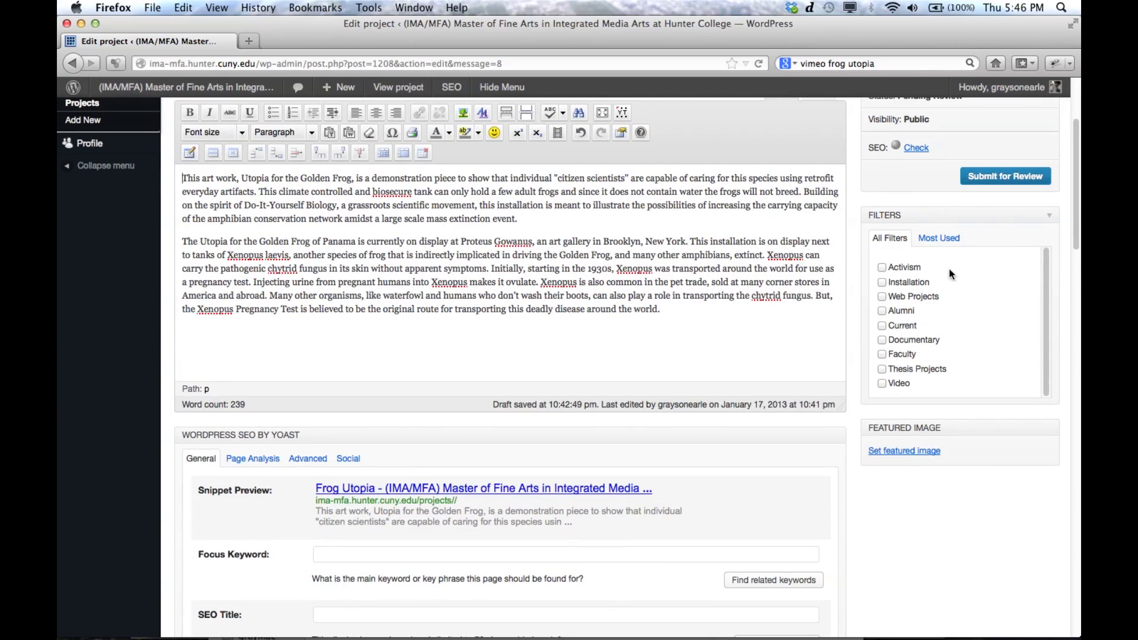
{"action": "left_click", "coordinate": [882, 268]}
{"action": "scroll", "coordinate": [1077, 183], "scroll_direction": "down", "scroll_amount": 1}
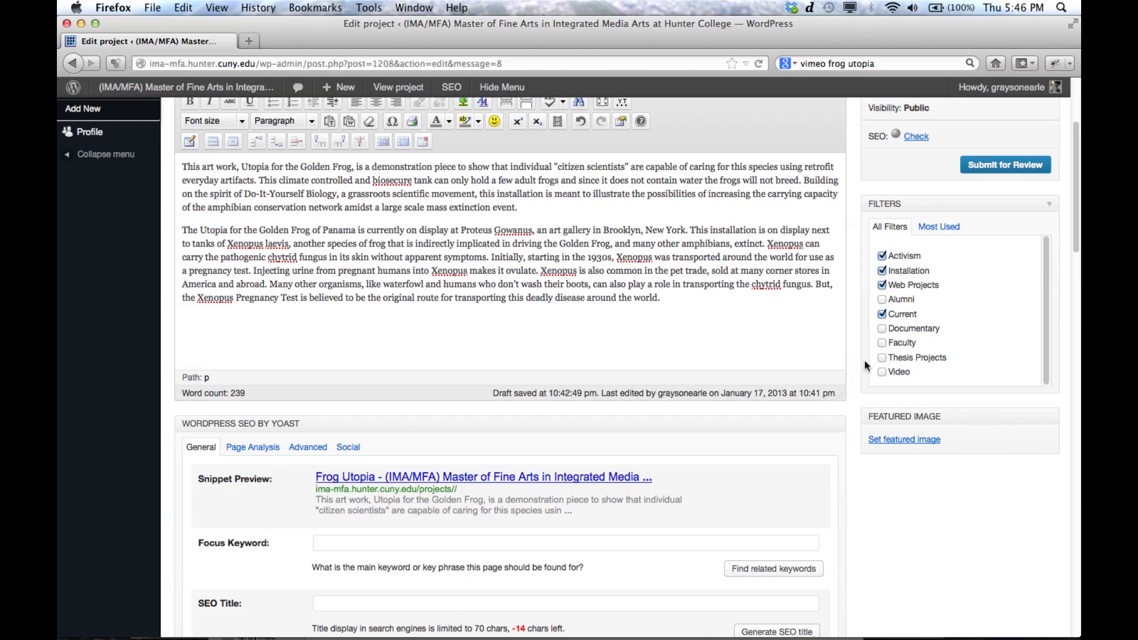
Step: Enter "A hacked appliance to save a dying species" as the Short Project Description
{"action": "scroll", "coordinate": [1078, 199], "scroll_direction": "down", "scroll_amount": 10}
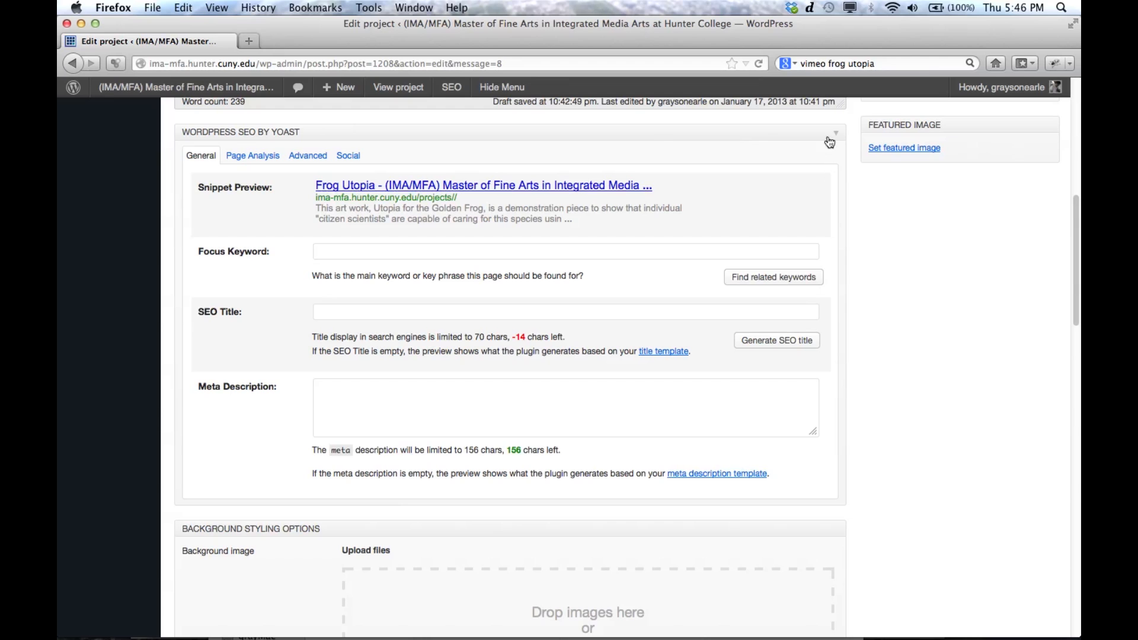
{"action": "scroll", "coordinate": [1079, 276], "scroll_direction": "down", "scroll_amount": 7}
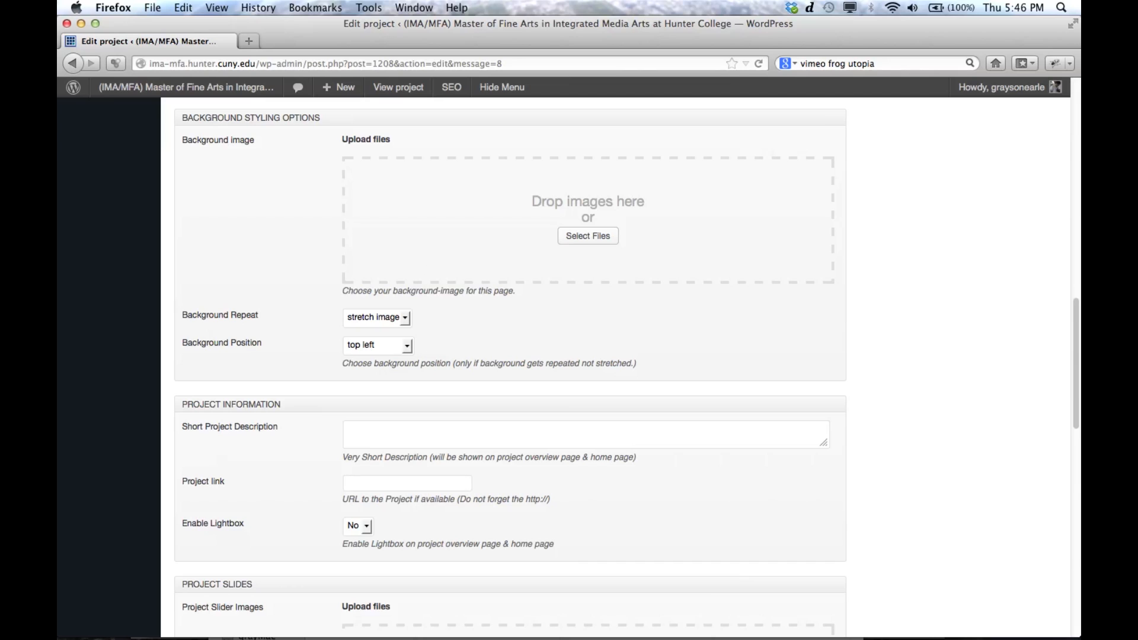
{"action": "scroll", "coordinate": [1077, 371], "scroll_direction": "down", "scroll_amount": 5}
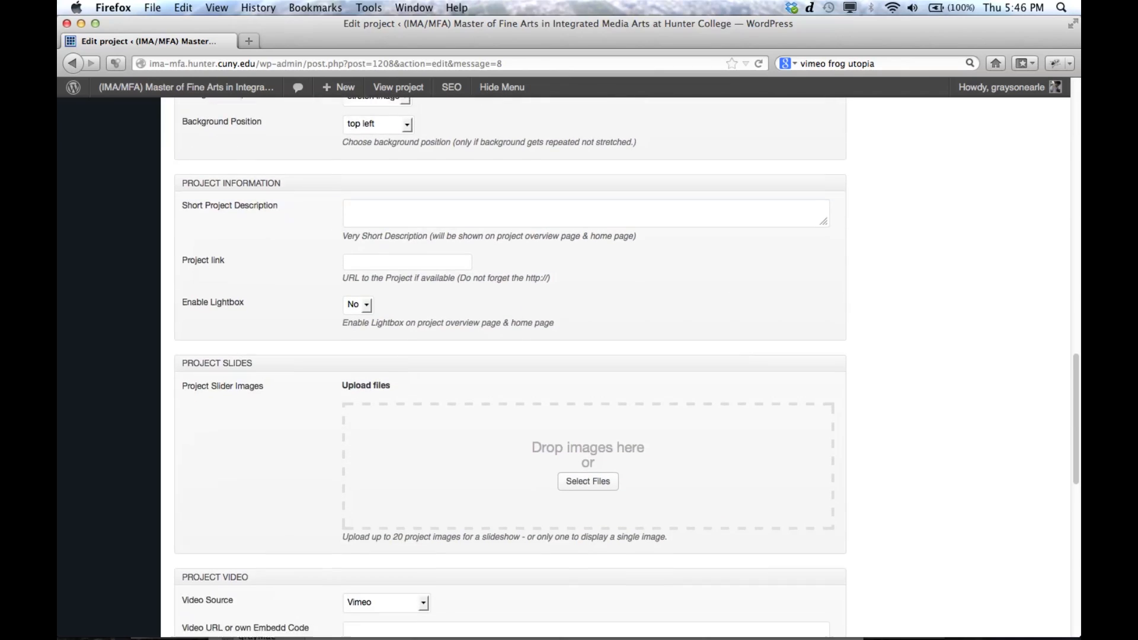
{"action": "left_click", "coordinate": [386, 157]}
{"action": "right_click", "coordinate": [386, 157]}
{"action": "left_click", "coordinate": [374, 156]}
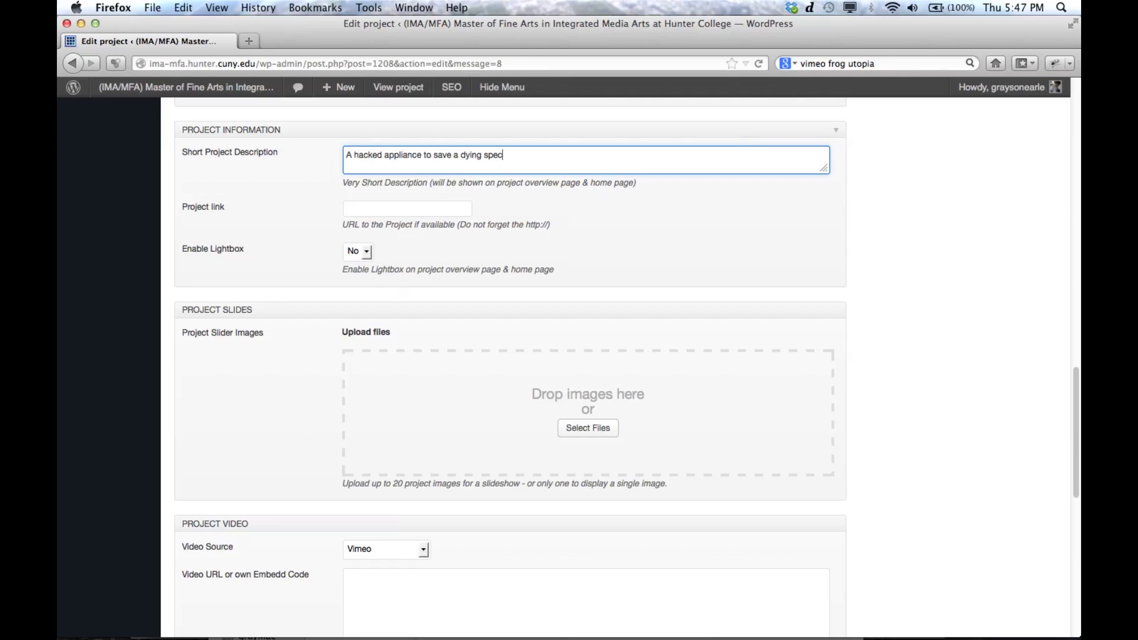
Step: Set the project link to the previously entered personal website address ending in /frogutopia
{"action": "left_click", "coordinate": [358, 209]}
{"action": "type", "text": "ww"}
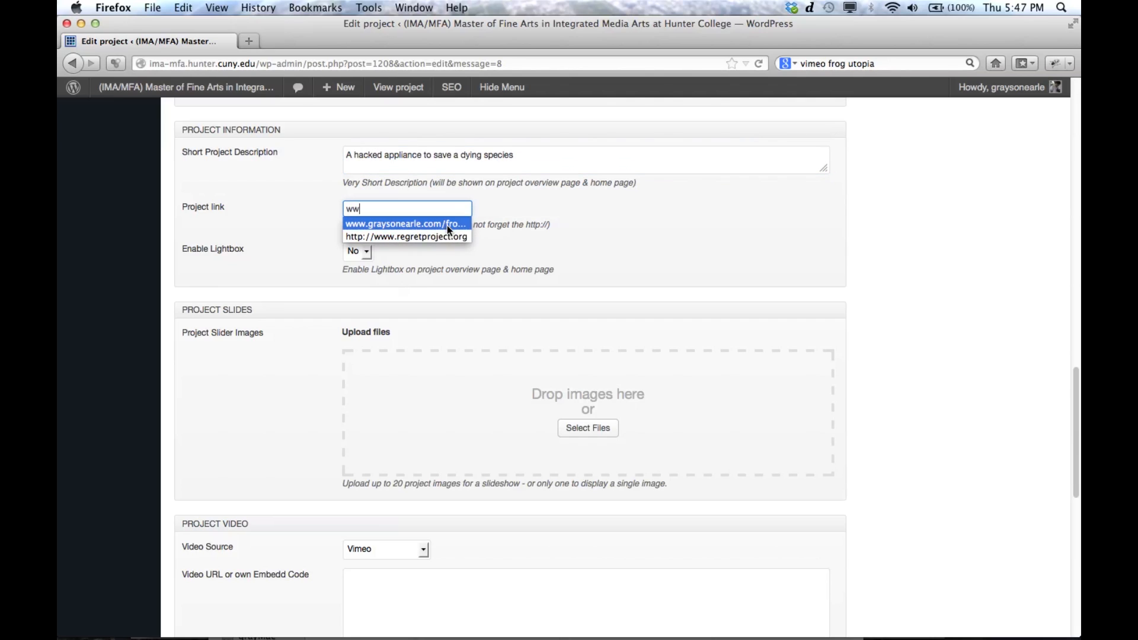
{"action": "left_click", "coordinate": [449, 226]}
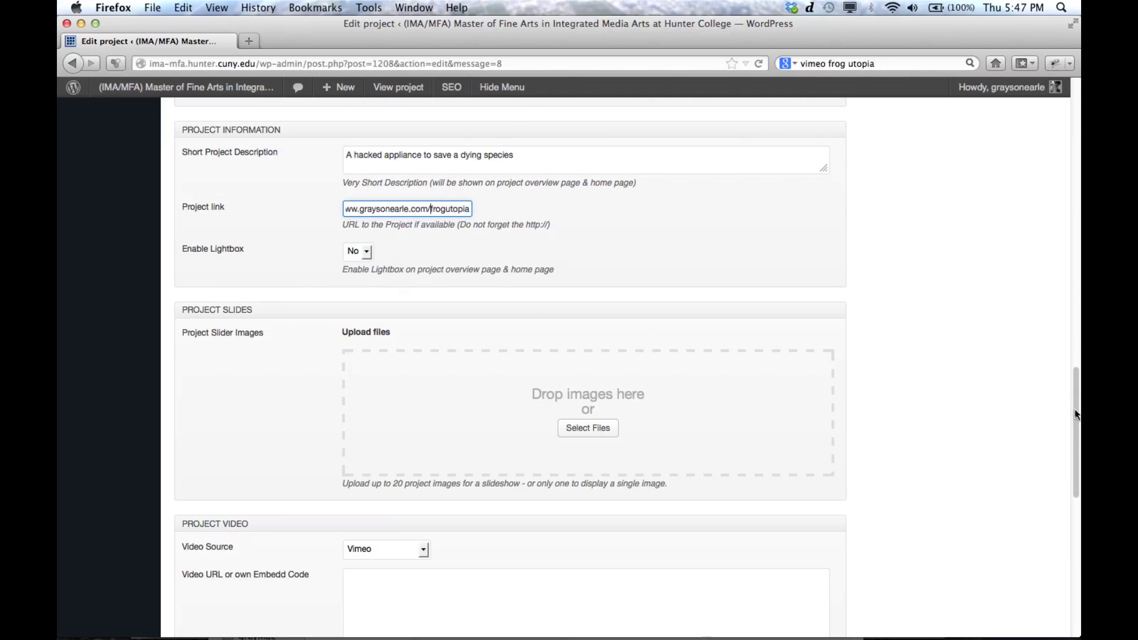
Step: Look through the JPG pictures for the project slides in Finder's "smaller" folder and return to the Firefox project page
{"action": "left_click_drag", "start_coordinate": [1074, 414], "coordinate": [1077, 462]}
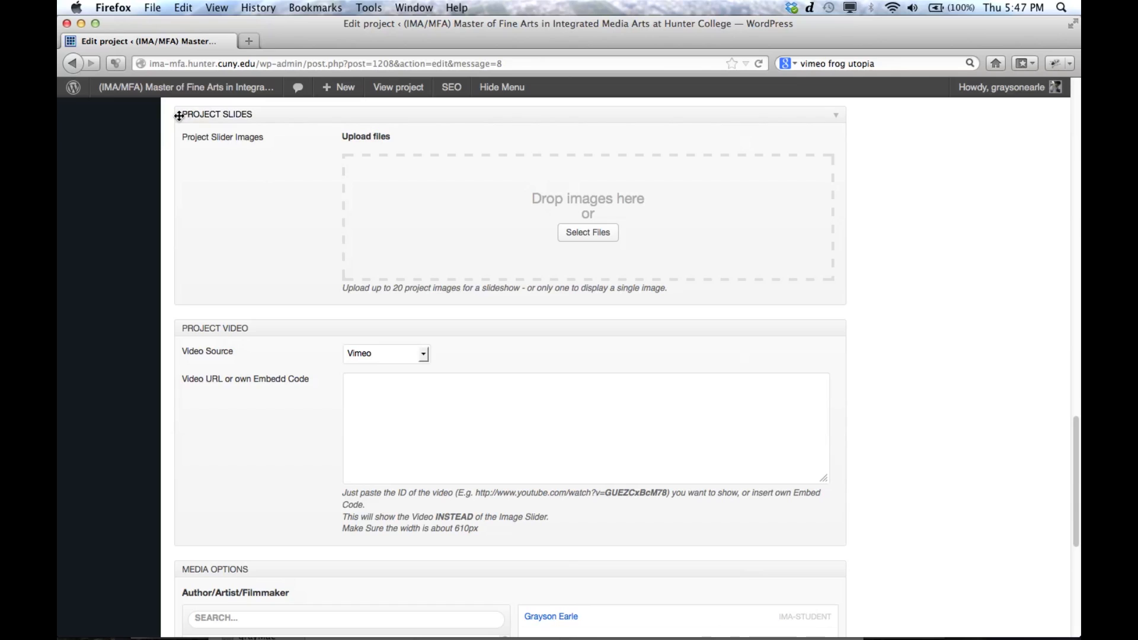
{"action": "left_click", "coordinate": [371, 437]}
{"action": "mouse_move", "coordinate": [145, 635]}
{"action": "left_click", "coordinate": [93, 623]}
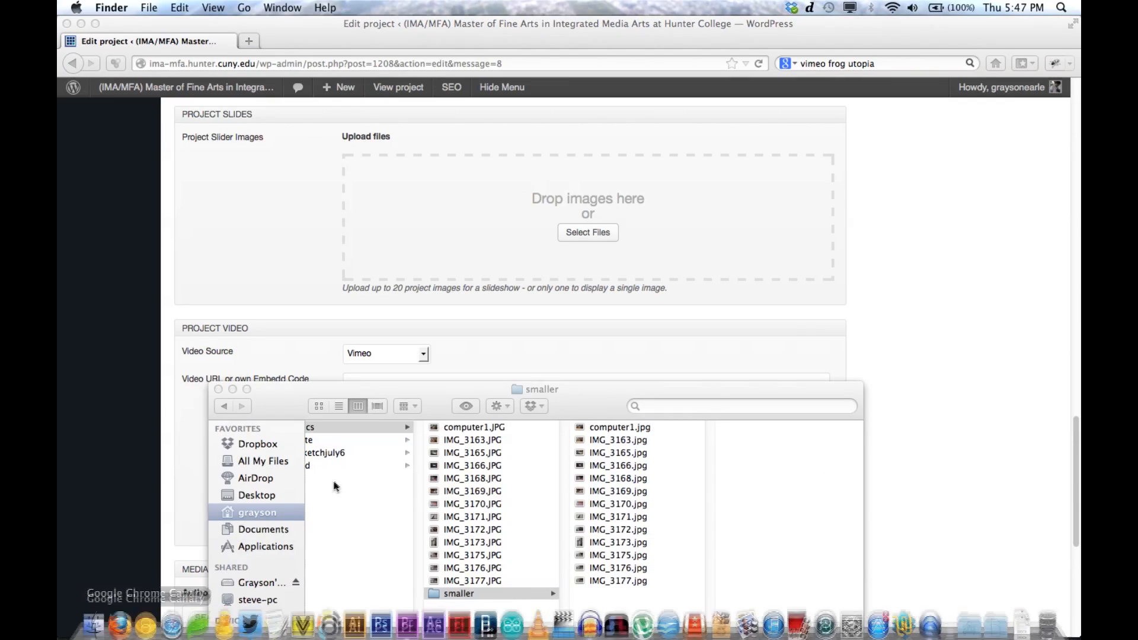
{"action": "left_click_drag", "start_coordinate": [623, 610], "coordinate": [619, 424]}
{"action": "left_click_drag", "start_coordinate": [621, 479], "coordinate": [649, 567]}
{"action": "left_click", "coordinate": [1055, 180]}
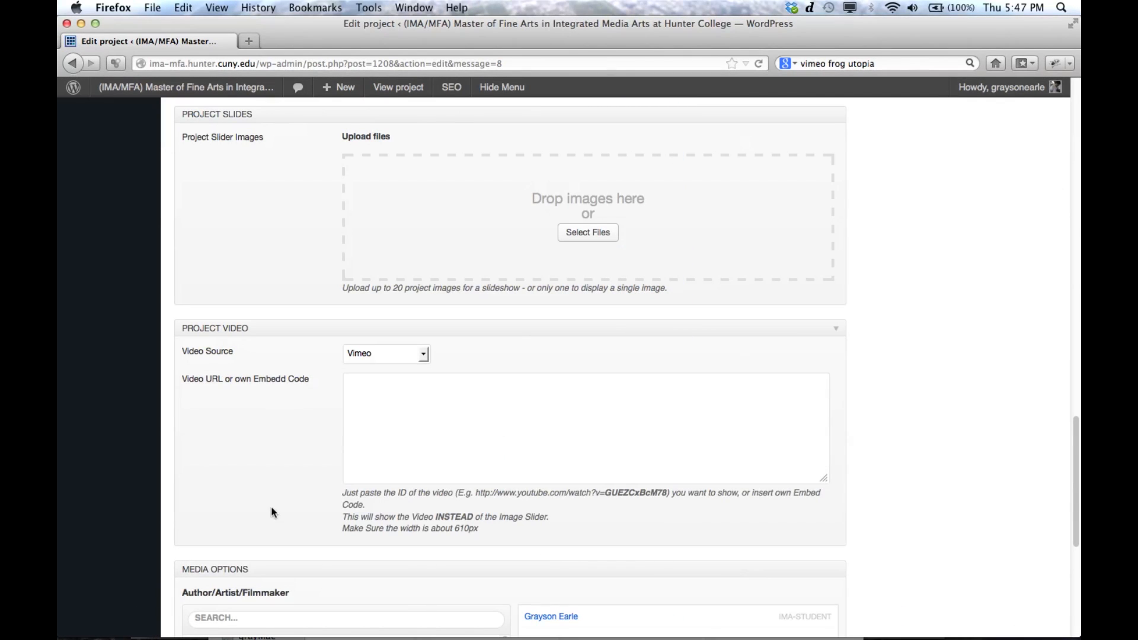
Step: Enter the video ID 49700656 as the project video, keeping Vimeo as the source
{"action": "left_click", "coordinate": [397, 385]}
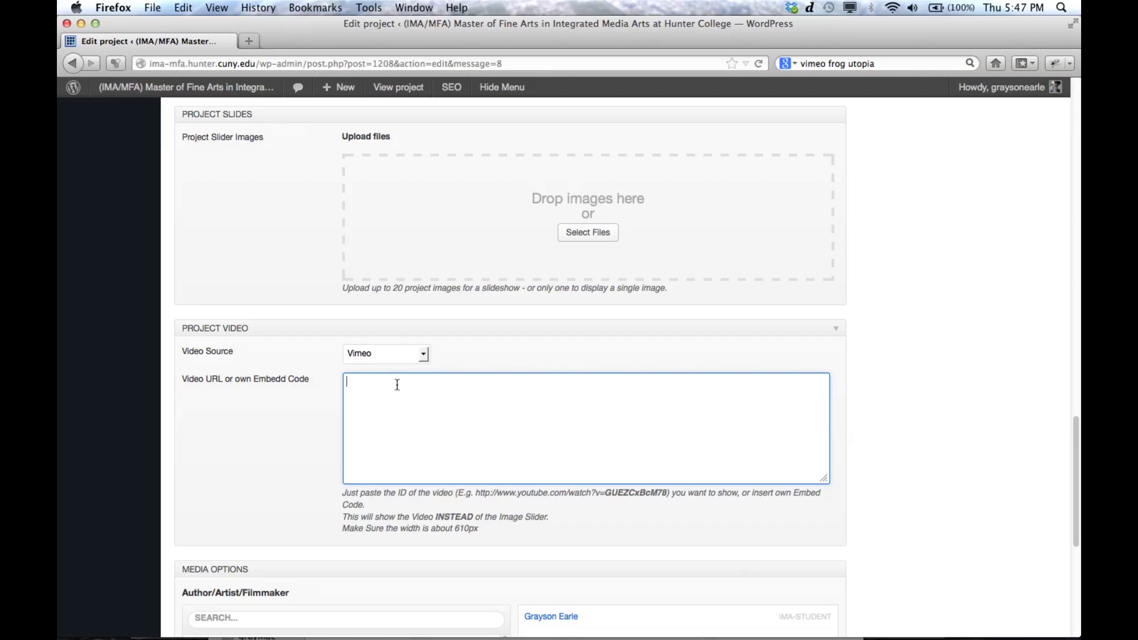
{"action": "type", "text": "497"}
{"action": "left_click_drag", "start_coordinate": [533, 491], "coordinate": [611, 494]}
{"action": "left_click", "coordinate": [445, 381]}
{"action": "left_click_drag", "start_coordinate": [424, 381], "coordinate": [305, 378]}
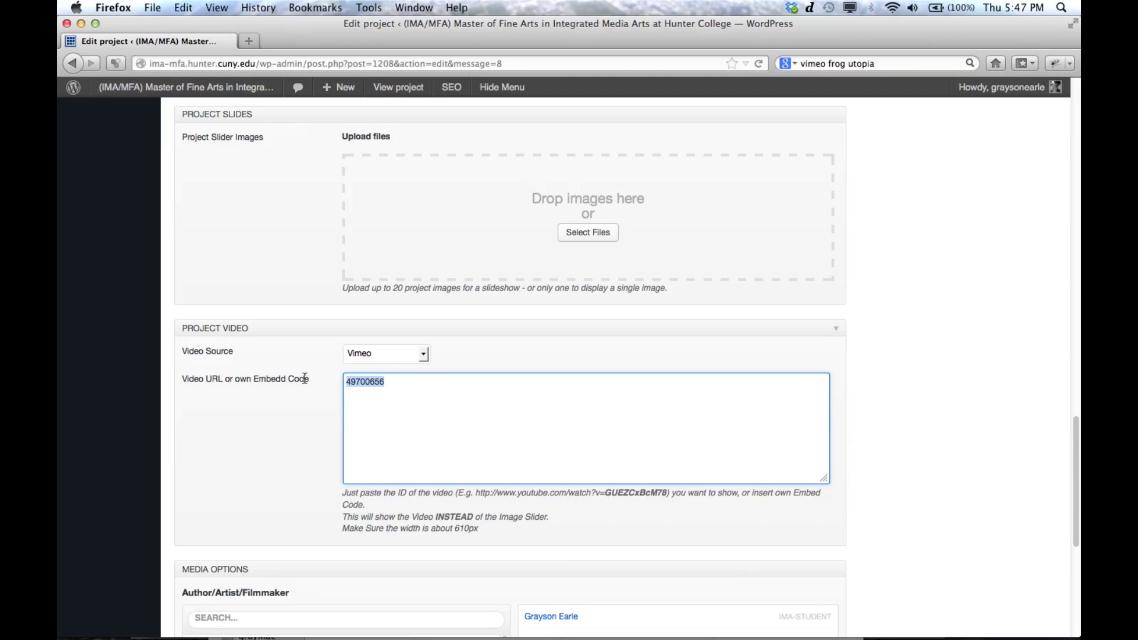
{"action": "left_click", "coordinate": [262, 436]}
Step: Remove the selected student from the project's Author/Artist/Filmmaker selection
{"action": "scroll", "coordinate": [1077, 456], "scroll_direction": "down", "scroll_amount": 5}
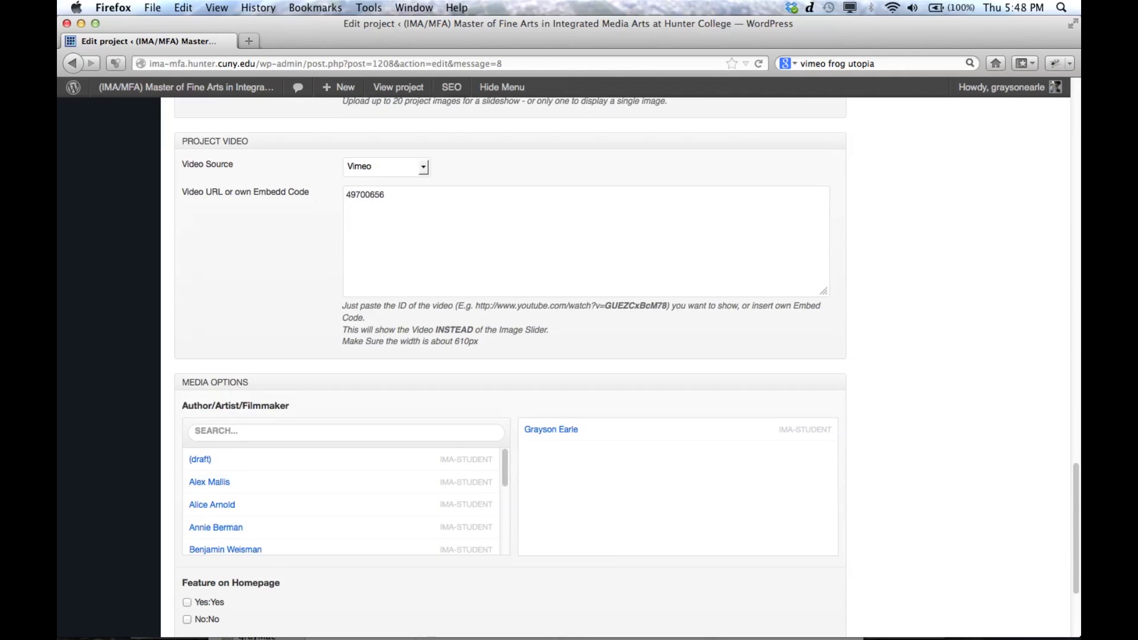
{"action": "scroll", "coordinate": [639, 404], "scroll_direction": "down", "scroll_amount": 3}
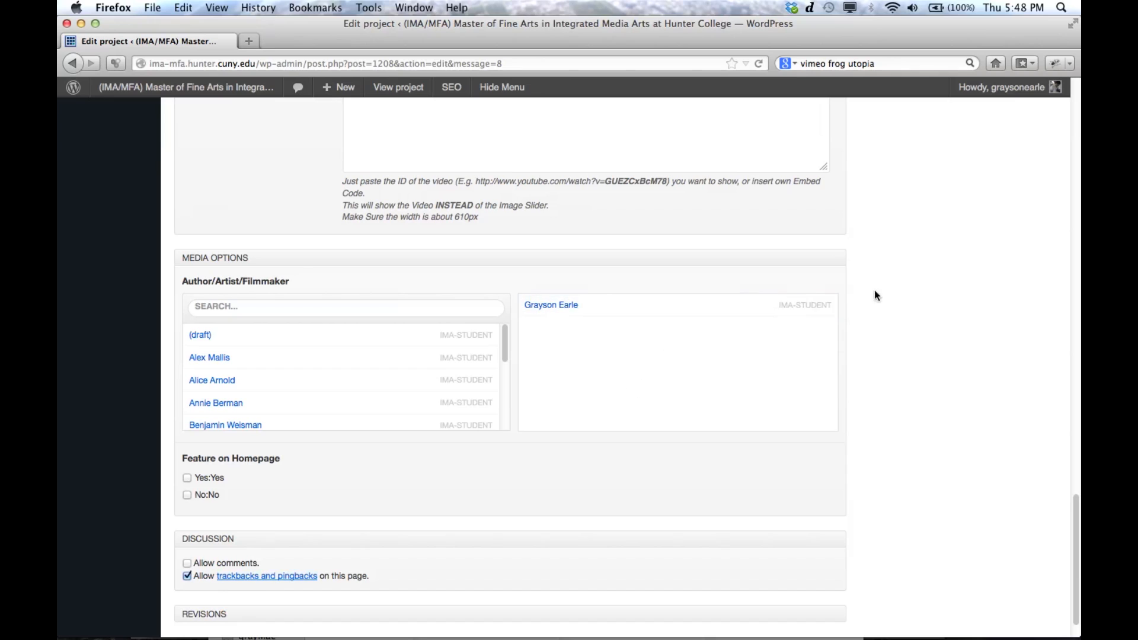
{"action": "left_click", "coordinate": [825, 310]}
Step: Find the removed student in the list of available authors and add them back to the project
{"action": "scroll", "coordinate": [503, 350], "scroll_direction": "down", "scroll_amount": 3}
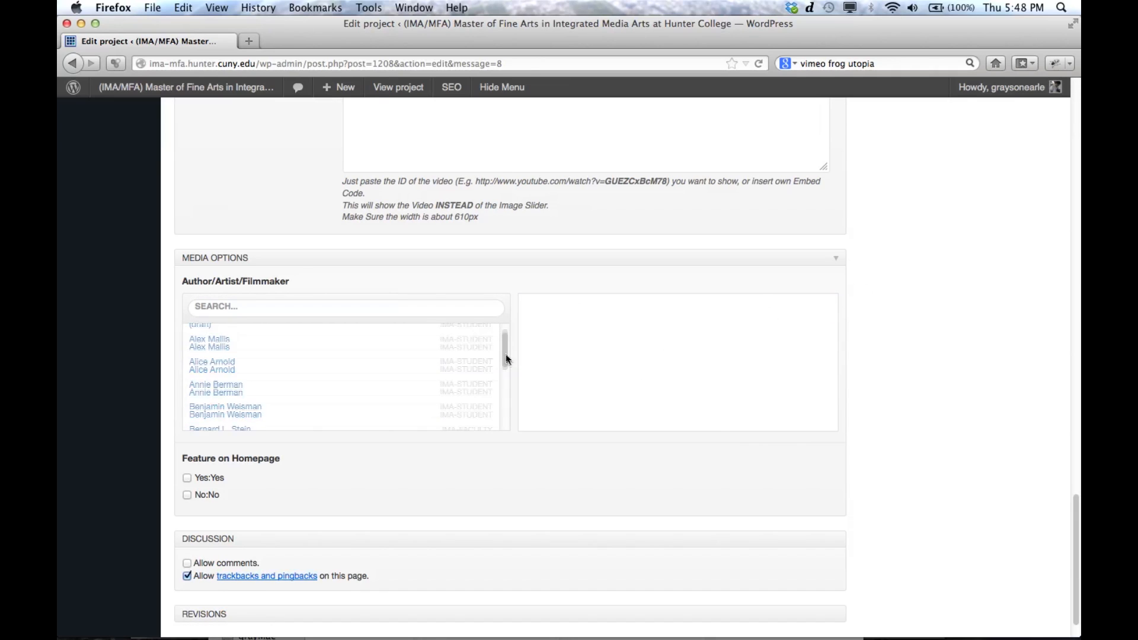
{"action": "scroll", "coordinate": [508, 395], "scroll_direction": "down", "scroll_amount": 2}
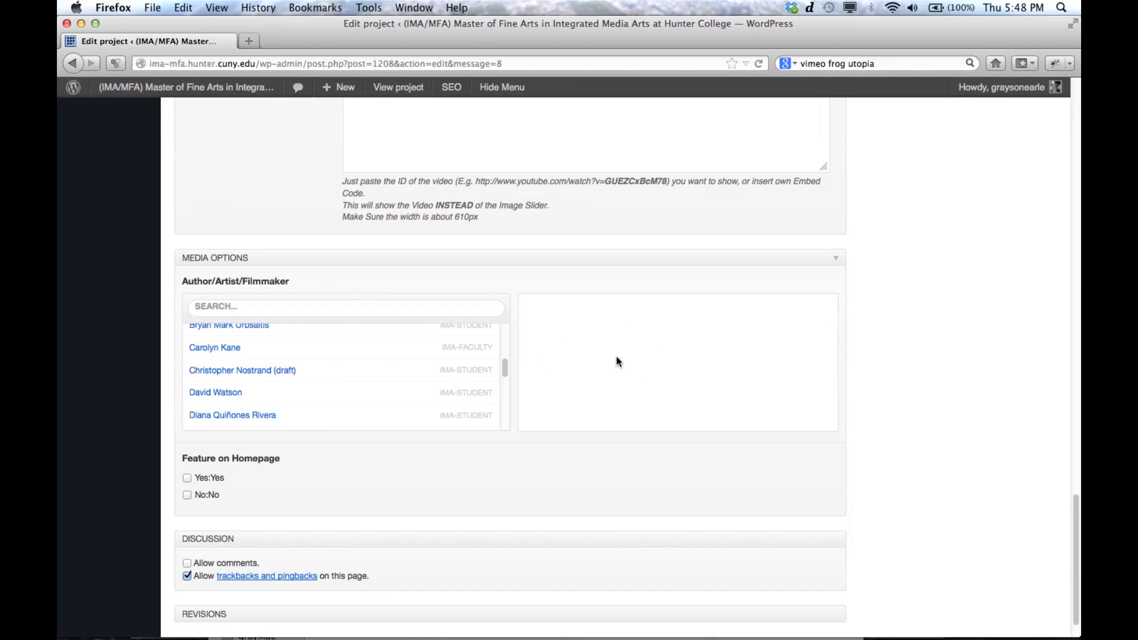
{"action": "left_click_drag", "start_coordinate": [504, 364], "coordinate": [508, 392]}
{"action": "right_click", "coordinate": [490, 412]}
{"action": "left_click", "coordinate": [489, 412]}
{"action": "left_click", "coordinate": [490, 411]}
{"action": "left_click_drag", "start_coordinate": [507, 395], "coordinate": [511, 372]}
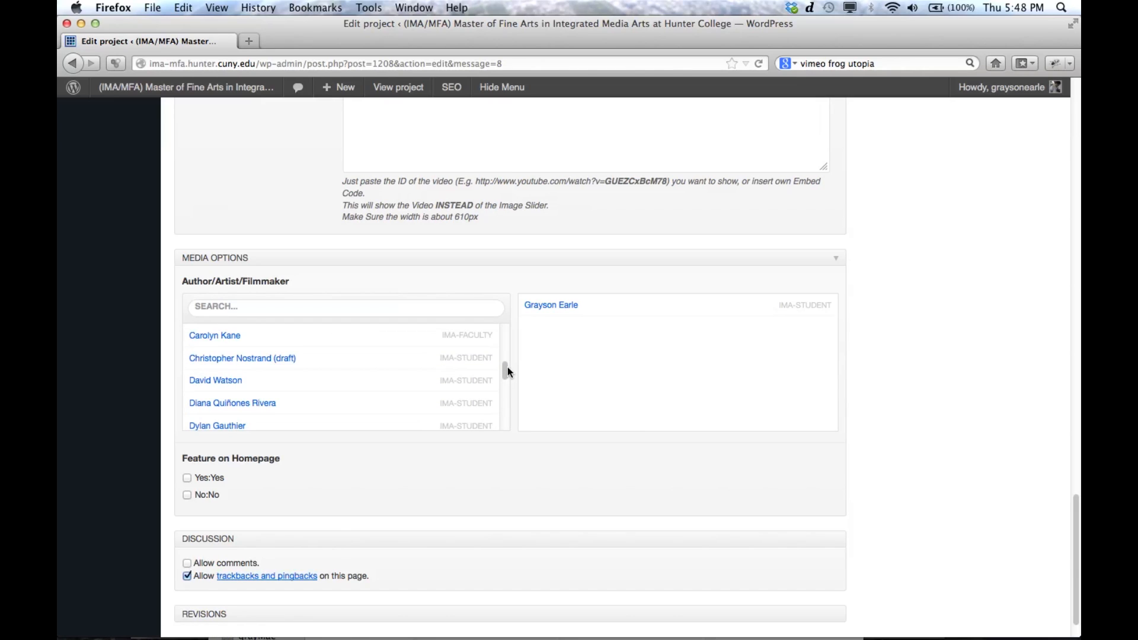
Step: Add a faculty member as a second author of the project and remove that entry again
{"action": "mouse_move", "coordinate": [448, 333]}
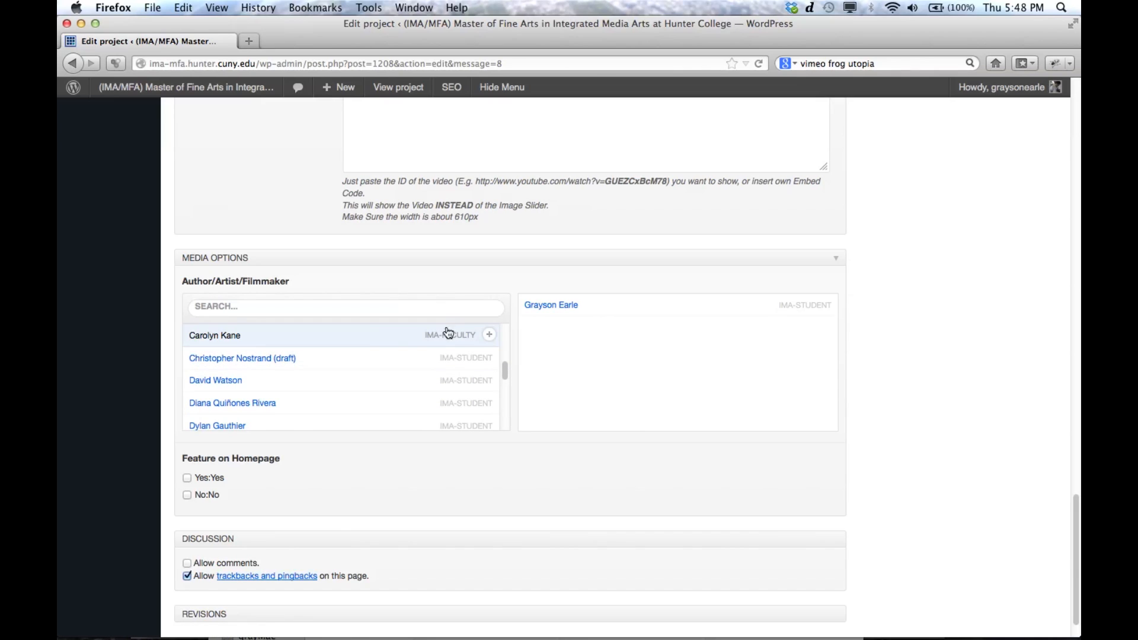
{"action": "left_click", "coordinate": [489, 338]}
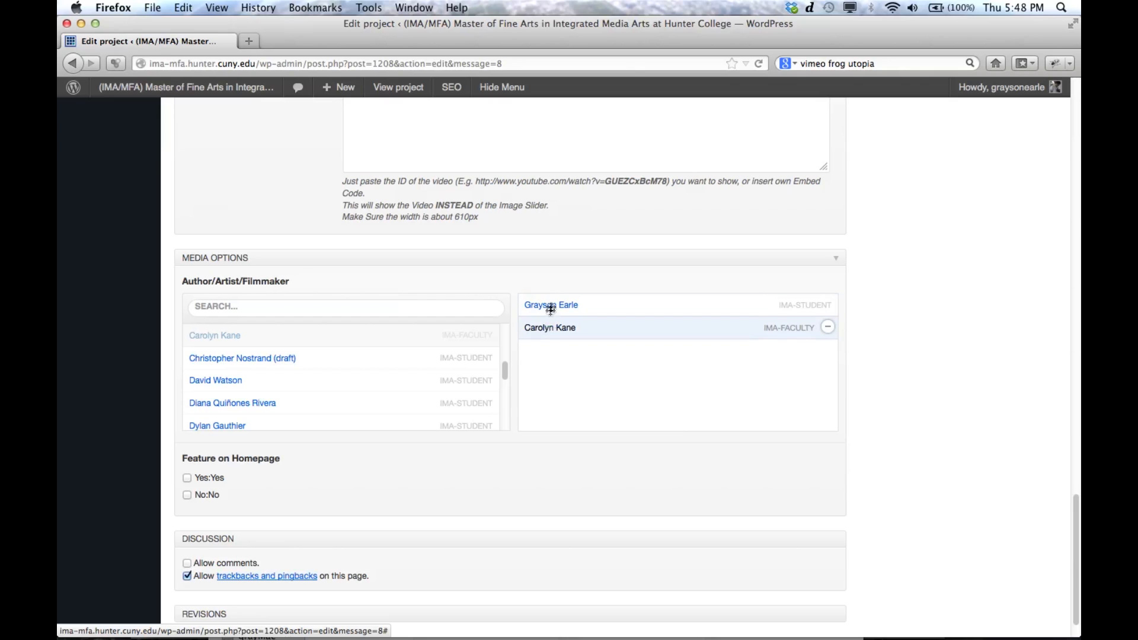
{"action": "left_click", "coordinate": [828, 329]}
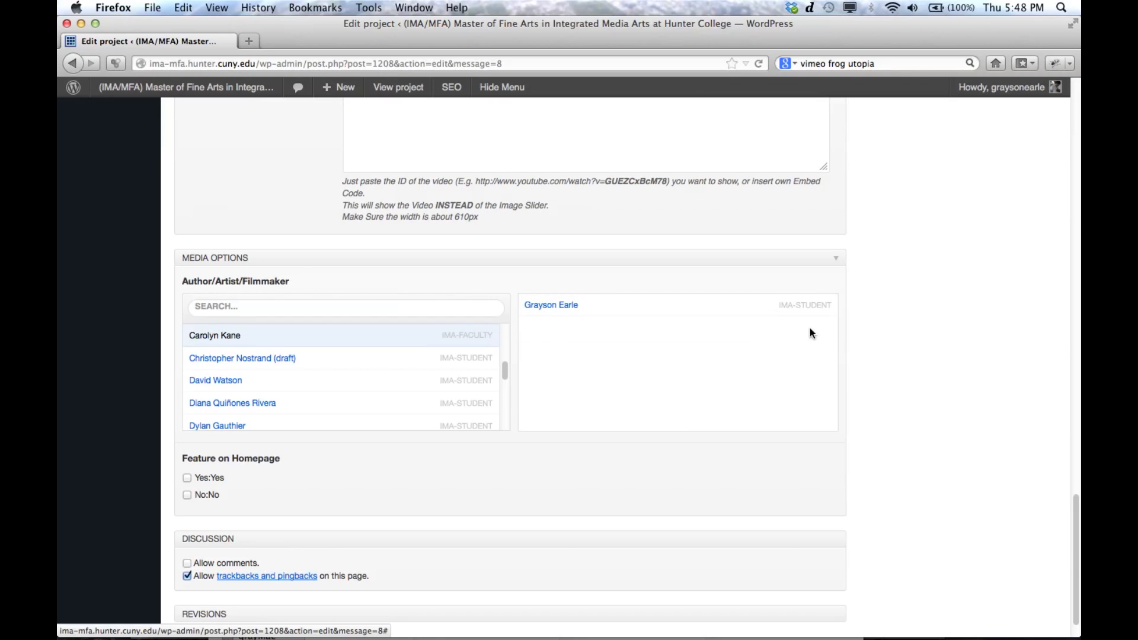
{"action": "left_click_drag", "start_coordinate": [1077, 521], "coordinate": [1077, 532]}
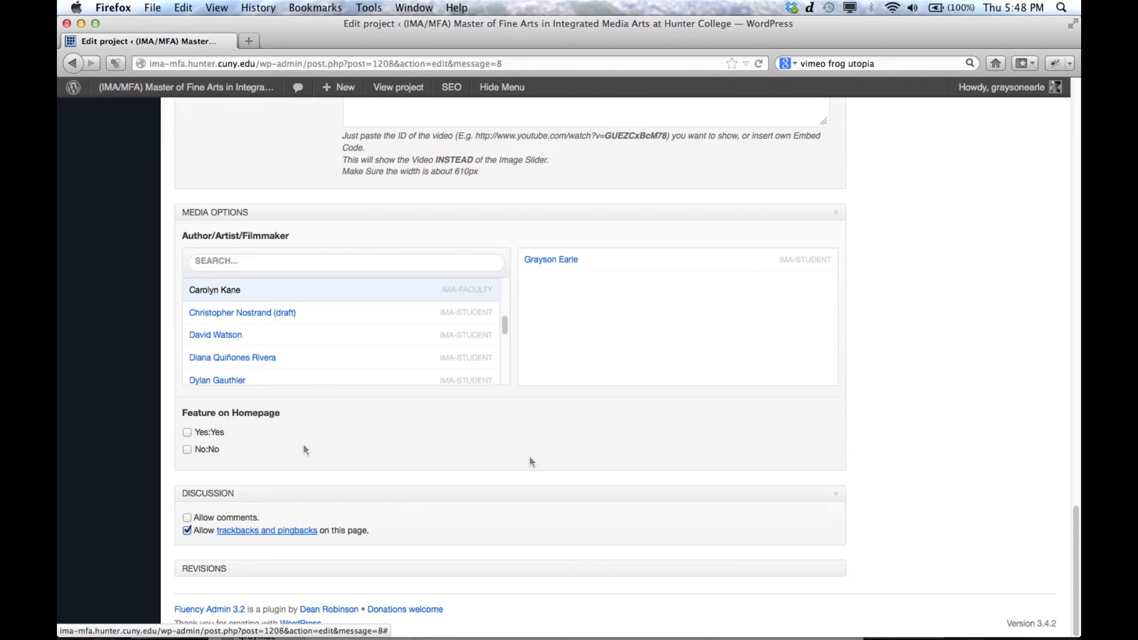
Step: Set the Feature on Homepage option of the project to Yes
{"action": "left_click", "coordinate": [187, 433]}
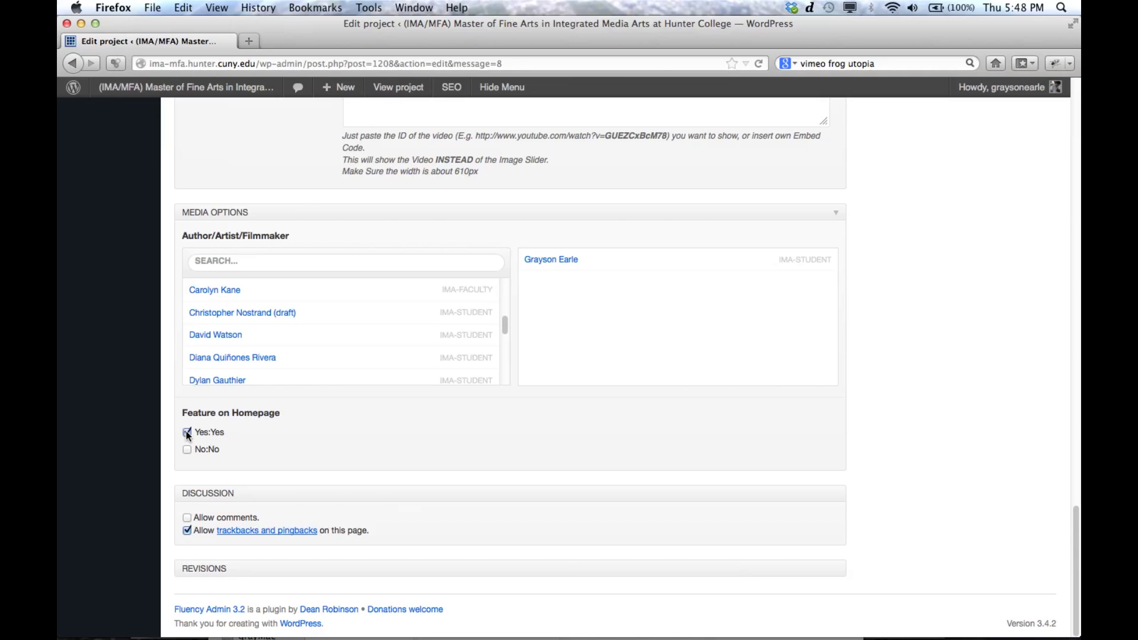
Step: Upload computer1.jpg from the computer's "smaller" folder through the project's featured image dialog
{"action": "left_click_drag", "start_coordinate": [1075, 538], "coordinate": [1074, 216]}
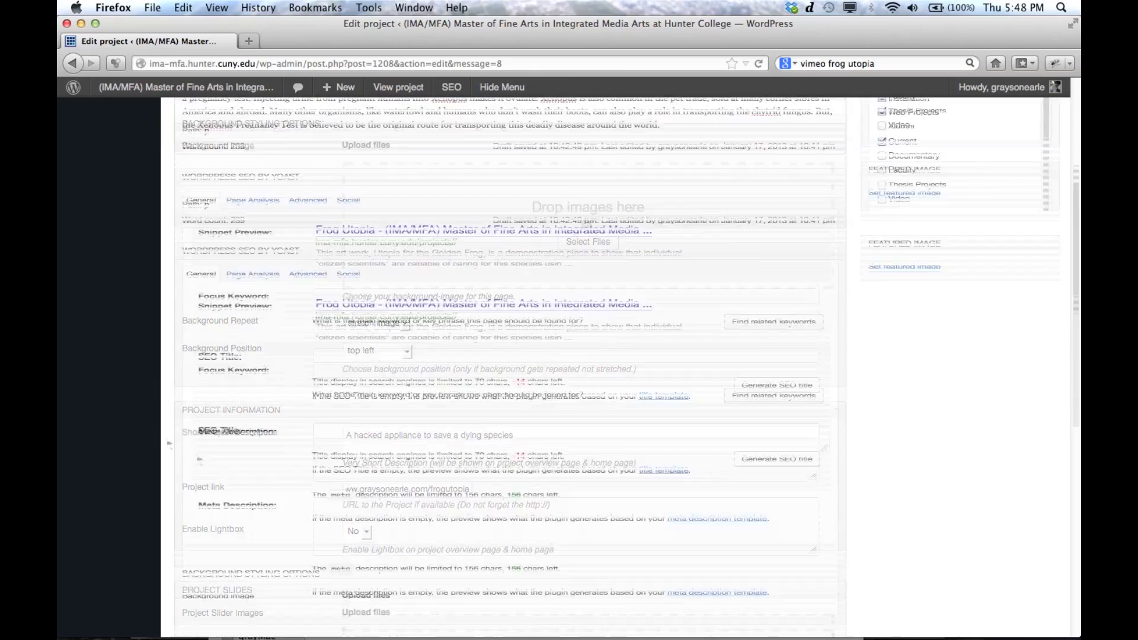
{"action": "scroll", "coordinate": [198, 460], "scroll_direction": "up", "scroll_amount": 3}
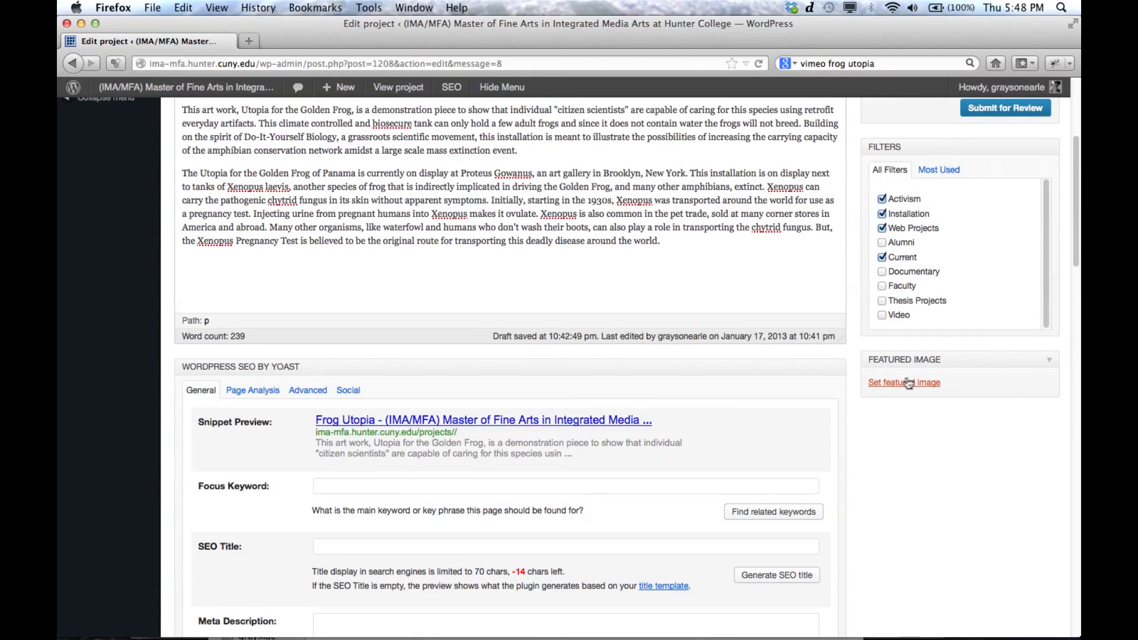
{"action": "left_click", "coordinate": [919, 384]}
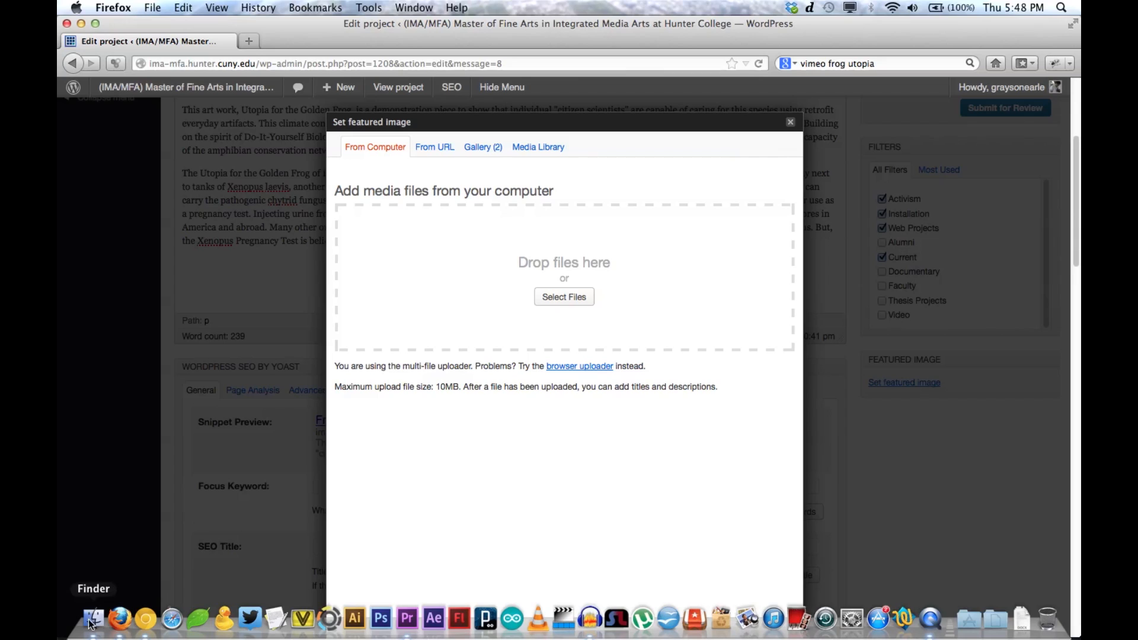
{"action": "left_click", "coordinate": [93, 633]}
{"action": "left_click", "coordinate": [637, 630]}
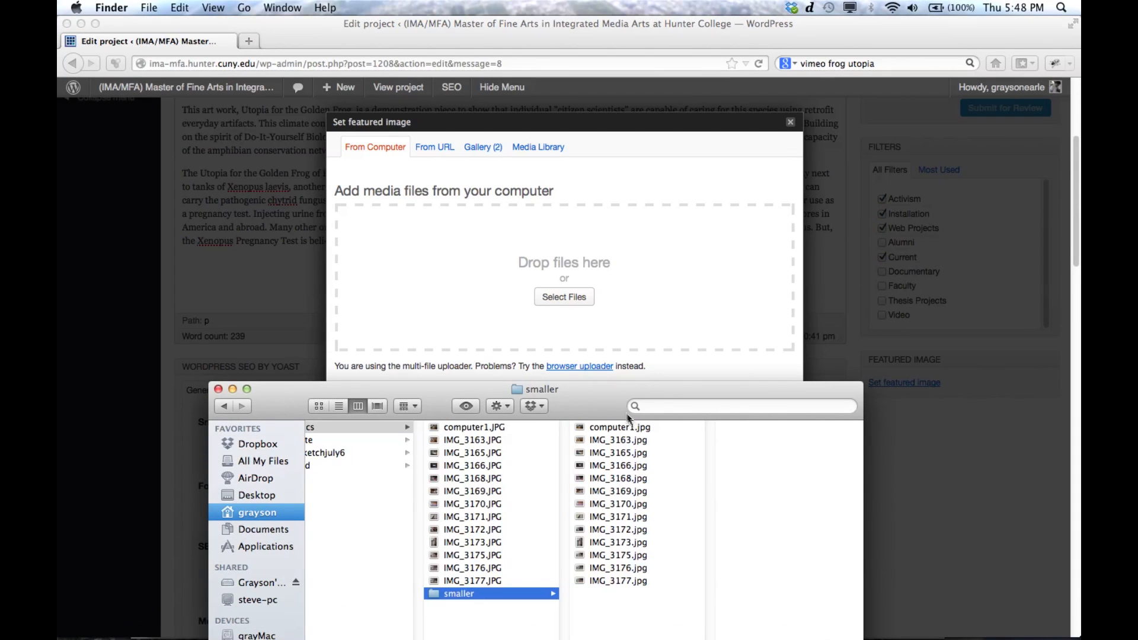
{"action": "left_click_drag", "start_coordinate": [628, 432], "coordinate": [616, 249]}
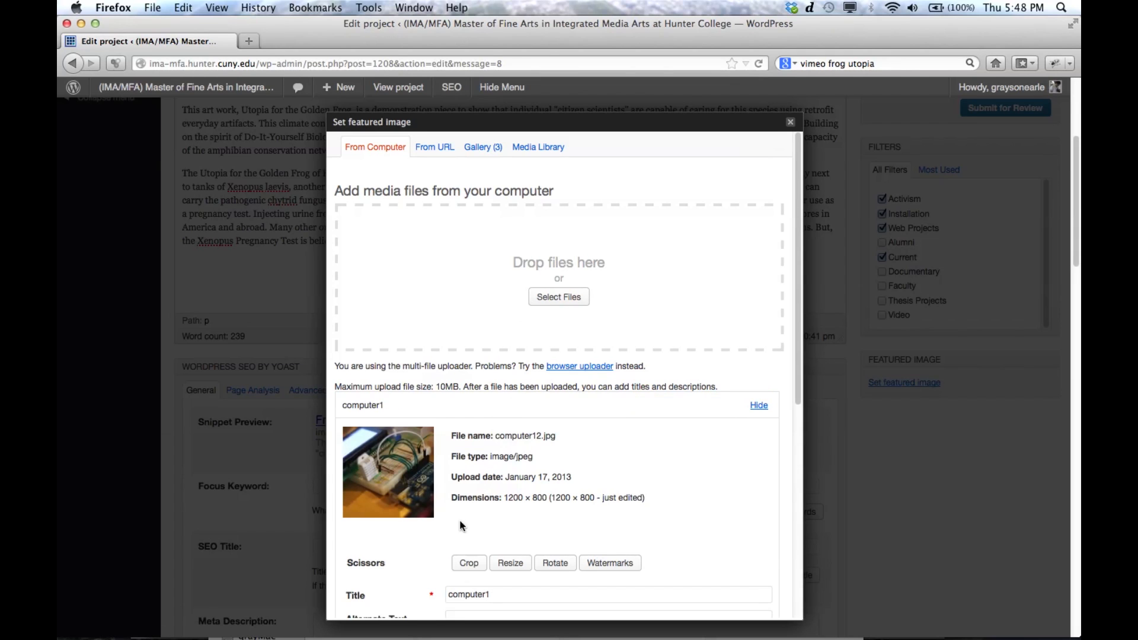
Step: Use the uploaded computer1 image as the project's featured image and close the dialog
{"action": "left_click_drag", "start_coordinate": [797, 383], "coordinate": [806, 588]}
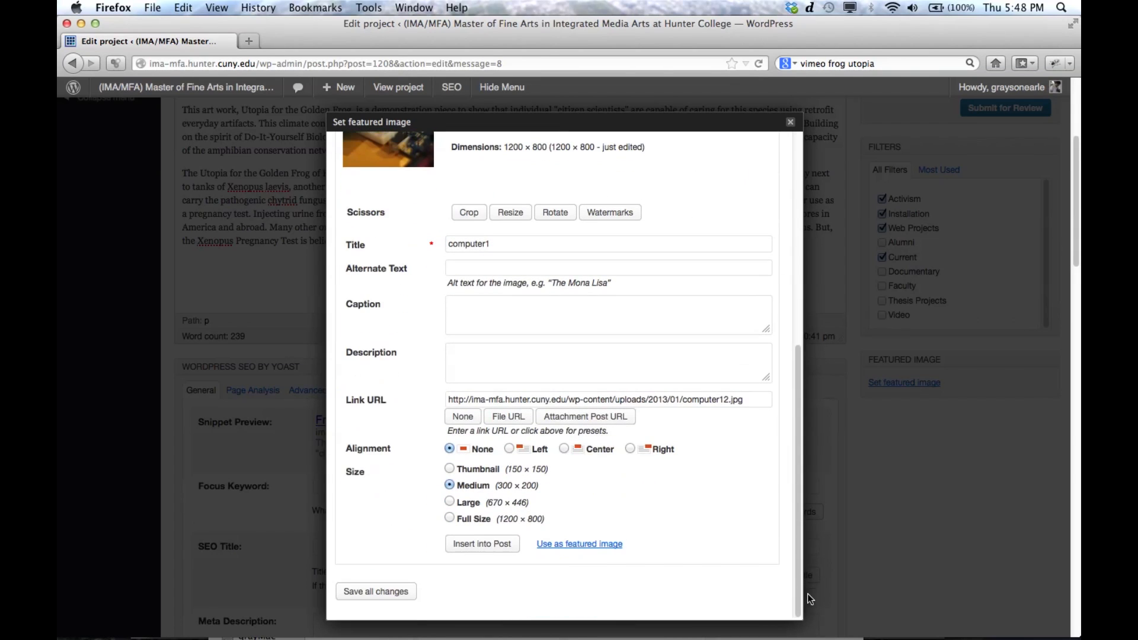
{"action": "left_click", "coordinate": [587, 545]}
{"action": "left_click", "coordinate": [789, 122]}
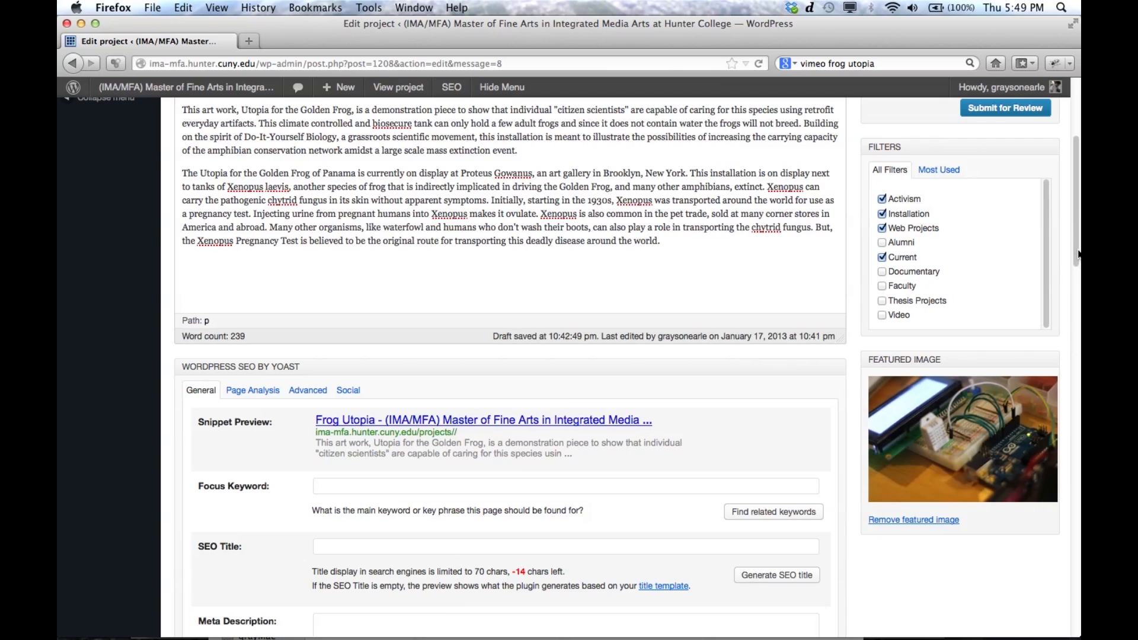
Step: Submit the Frog Utopia project for review
{"action": "scroll", "coordinate": [332, 207], "scroll_direction": "up", "scroll_amount": 5}
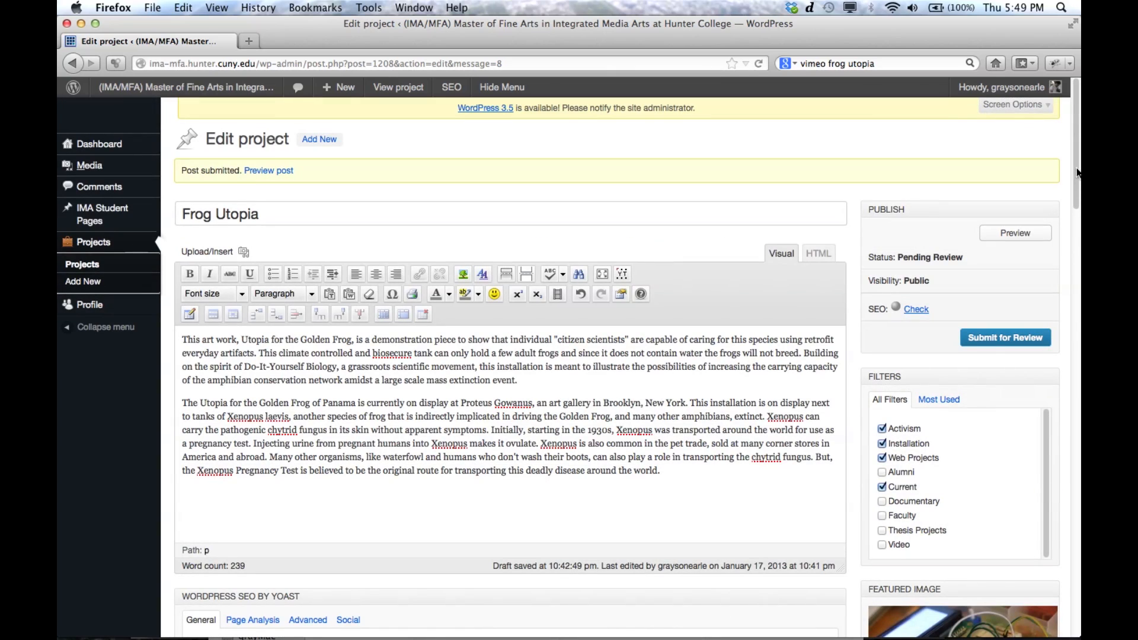
{"action": "left_click", "coordinate": [1008, 343]}
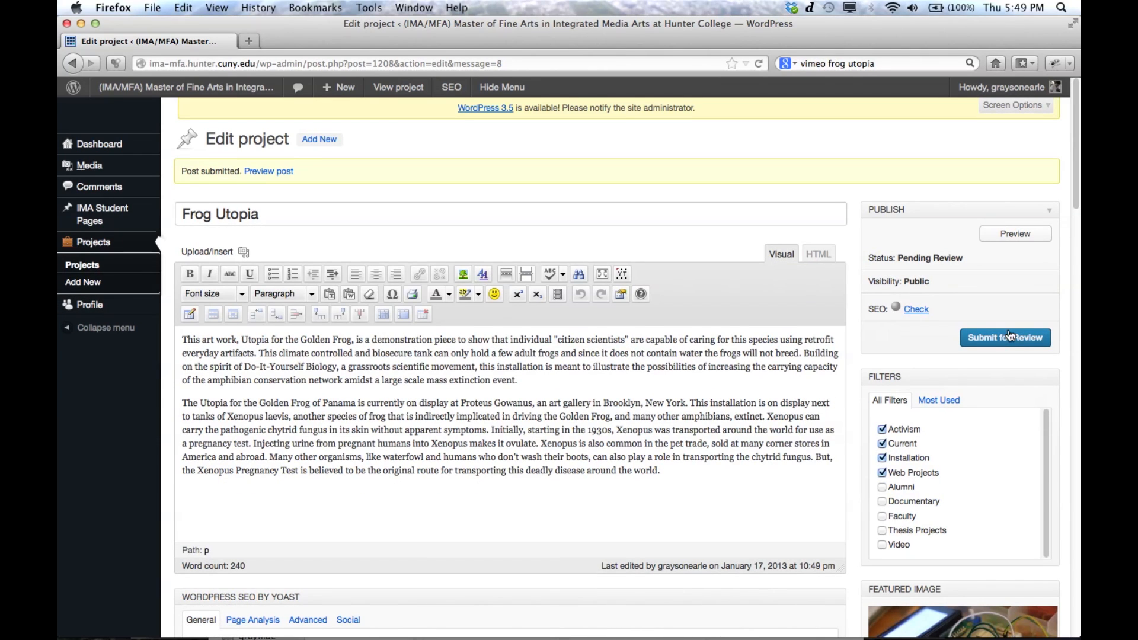
Step: View the public IMA/MFA homepage and check its Latest Projects section for Frog Utopia
{"action": "left_click", "coordinate": [618, 217]}
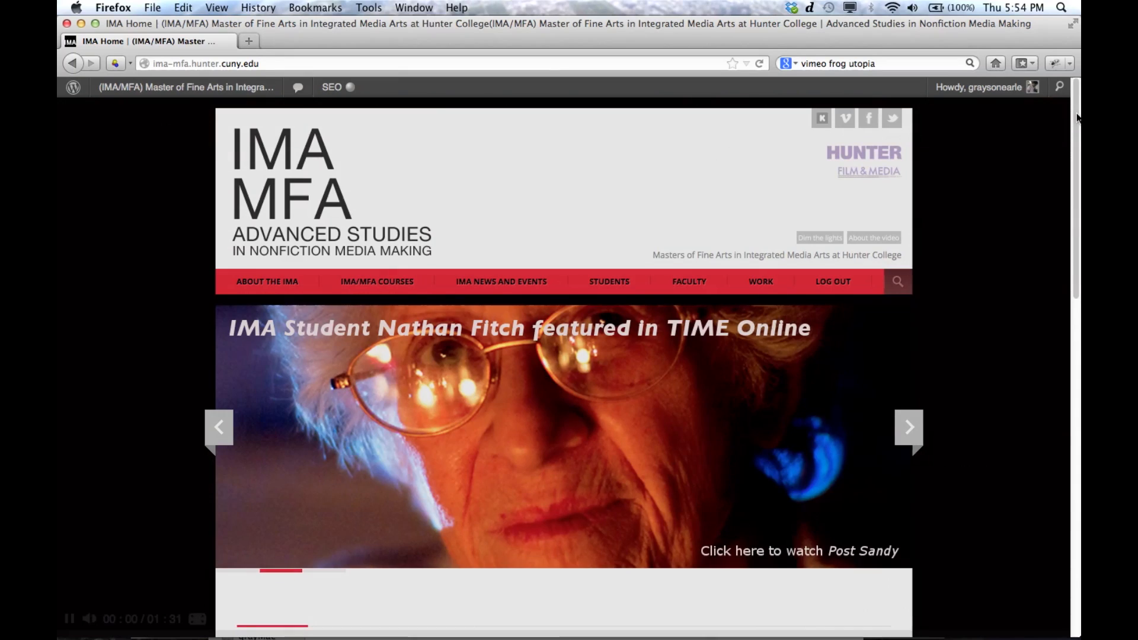
{"action": "left_click_drag", "start_coordinate": [1077, 123], "coordinate": [1078, 242]}
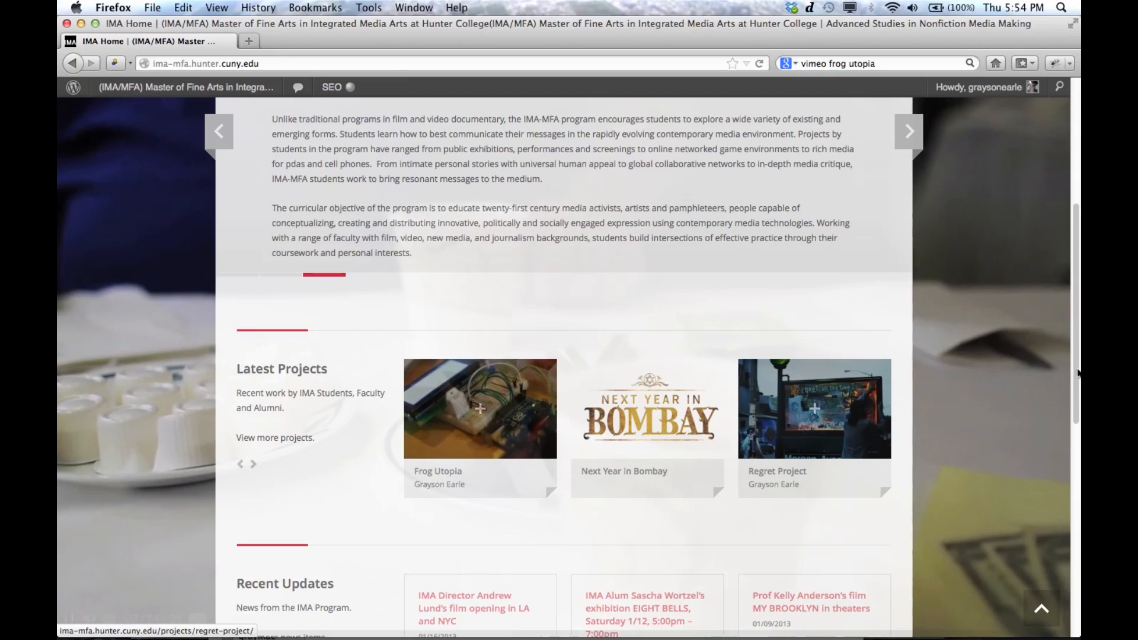
{"action": "left_click_drag", "start_coordinate": [1077, 373], "coordinate": [1078, 192]}
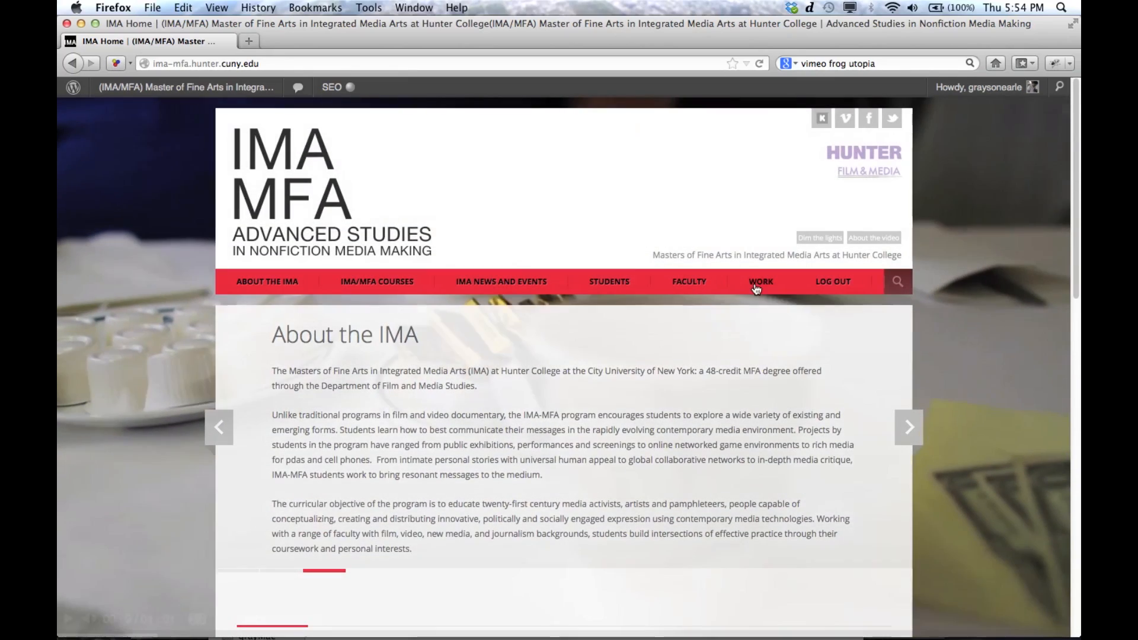
Step: Go to the site's Work page and open the Frog Utopia project from the project list
{"action": "left_click", "coordinate": [756, 286]}
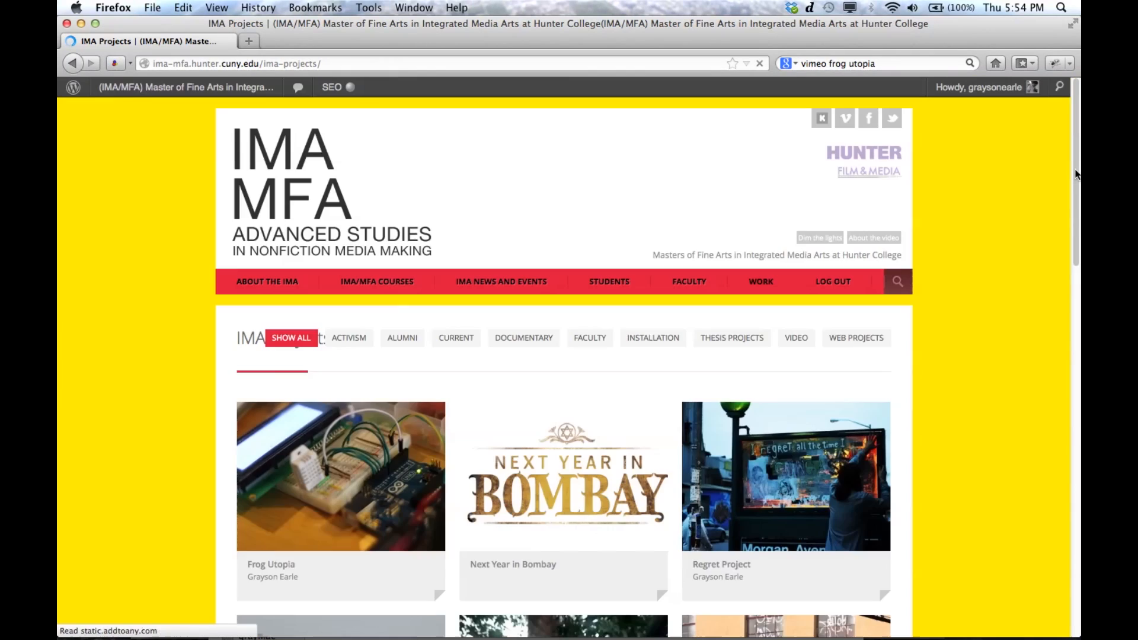
{"action": "left_click_drag", "start_coordinate": [1077, 175], "coordinate": [1072, 243]}
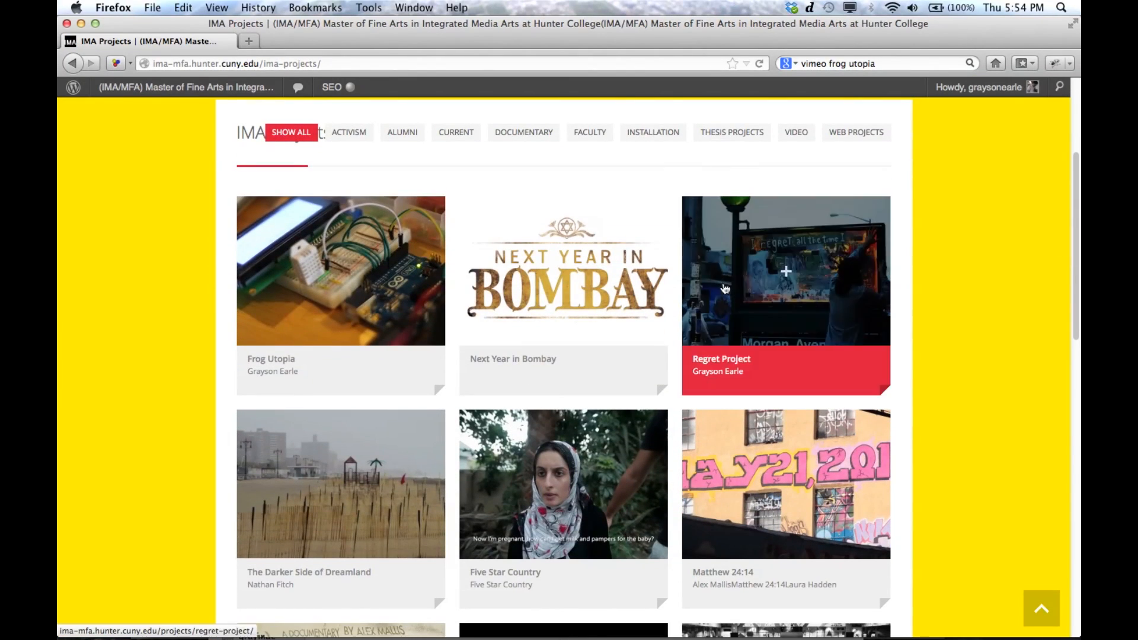
{"action": "left_click", "coordinate": [304, 308]}
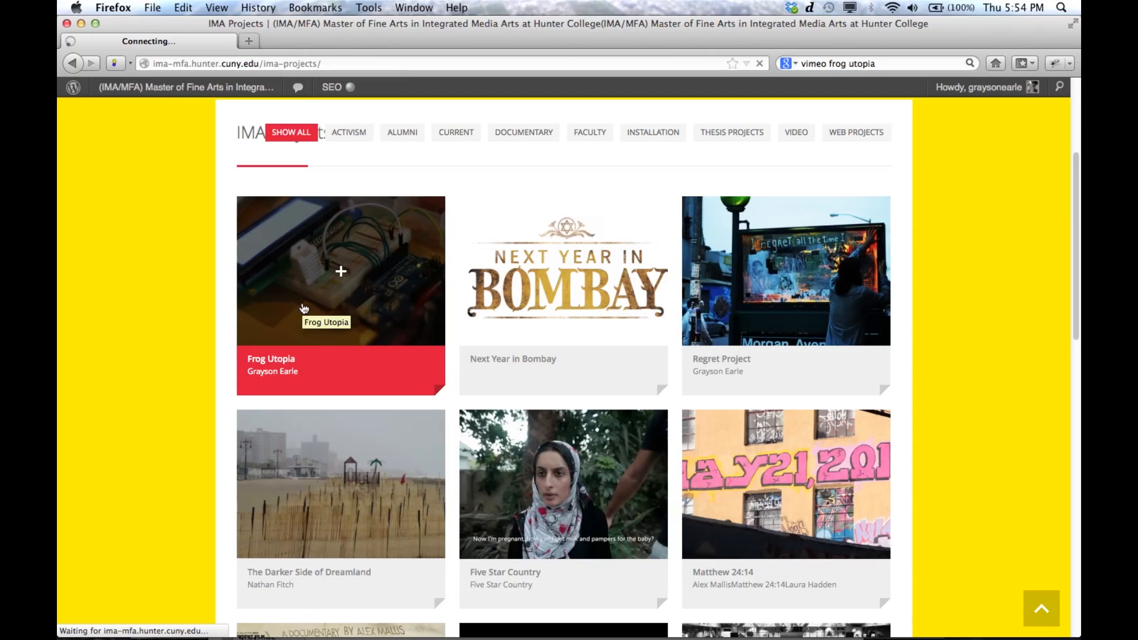